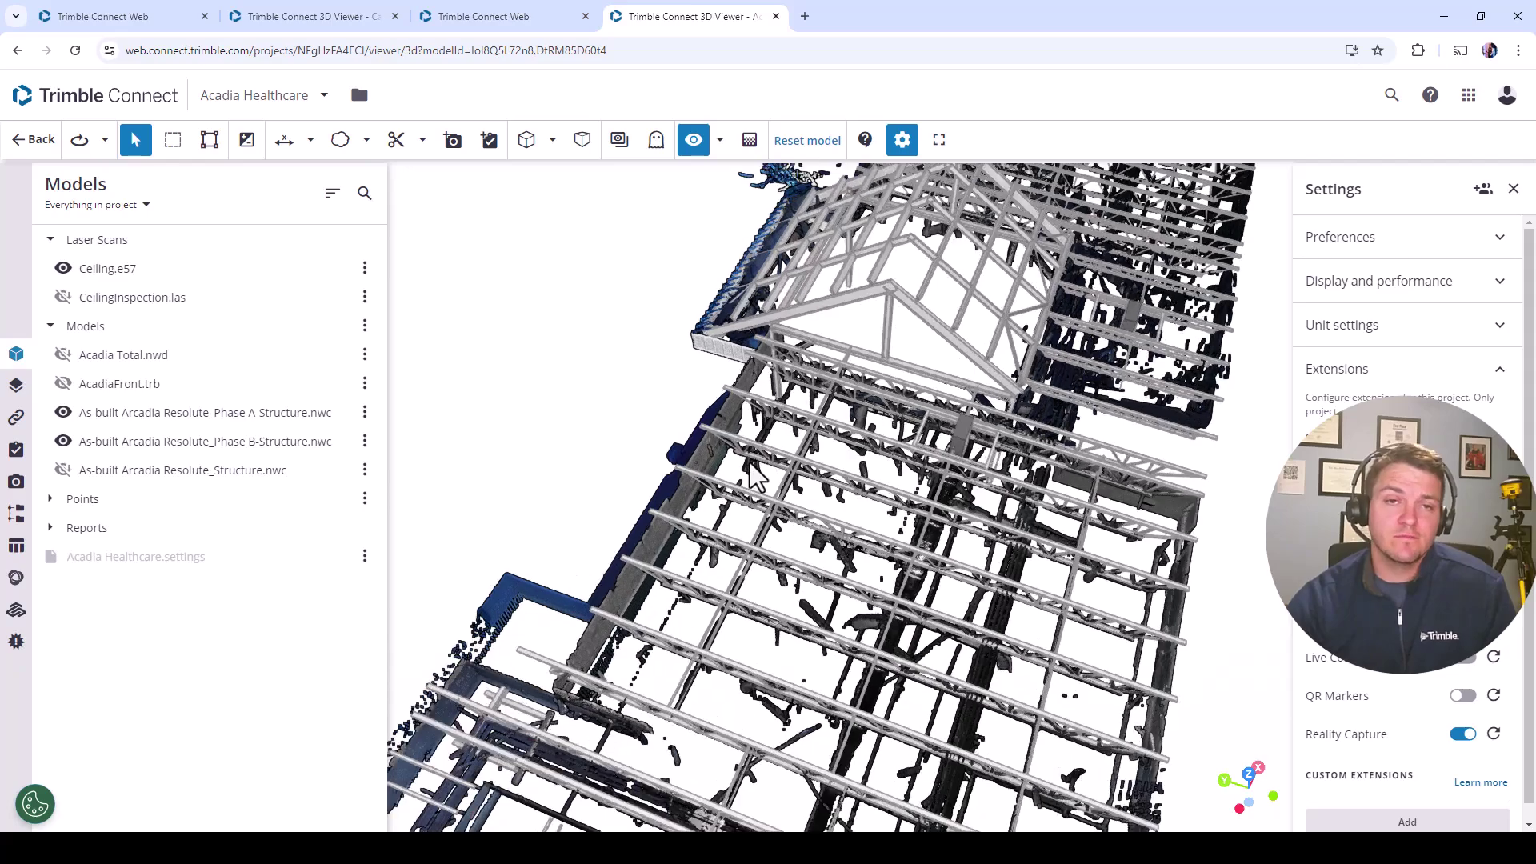
# Step: Hide the Phase A as-built structure model to view the ceiling point cloud on its own
pyautogui.moveTo(749, 462); pyautogui.dragTo(870, 464)
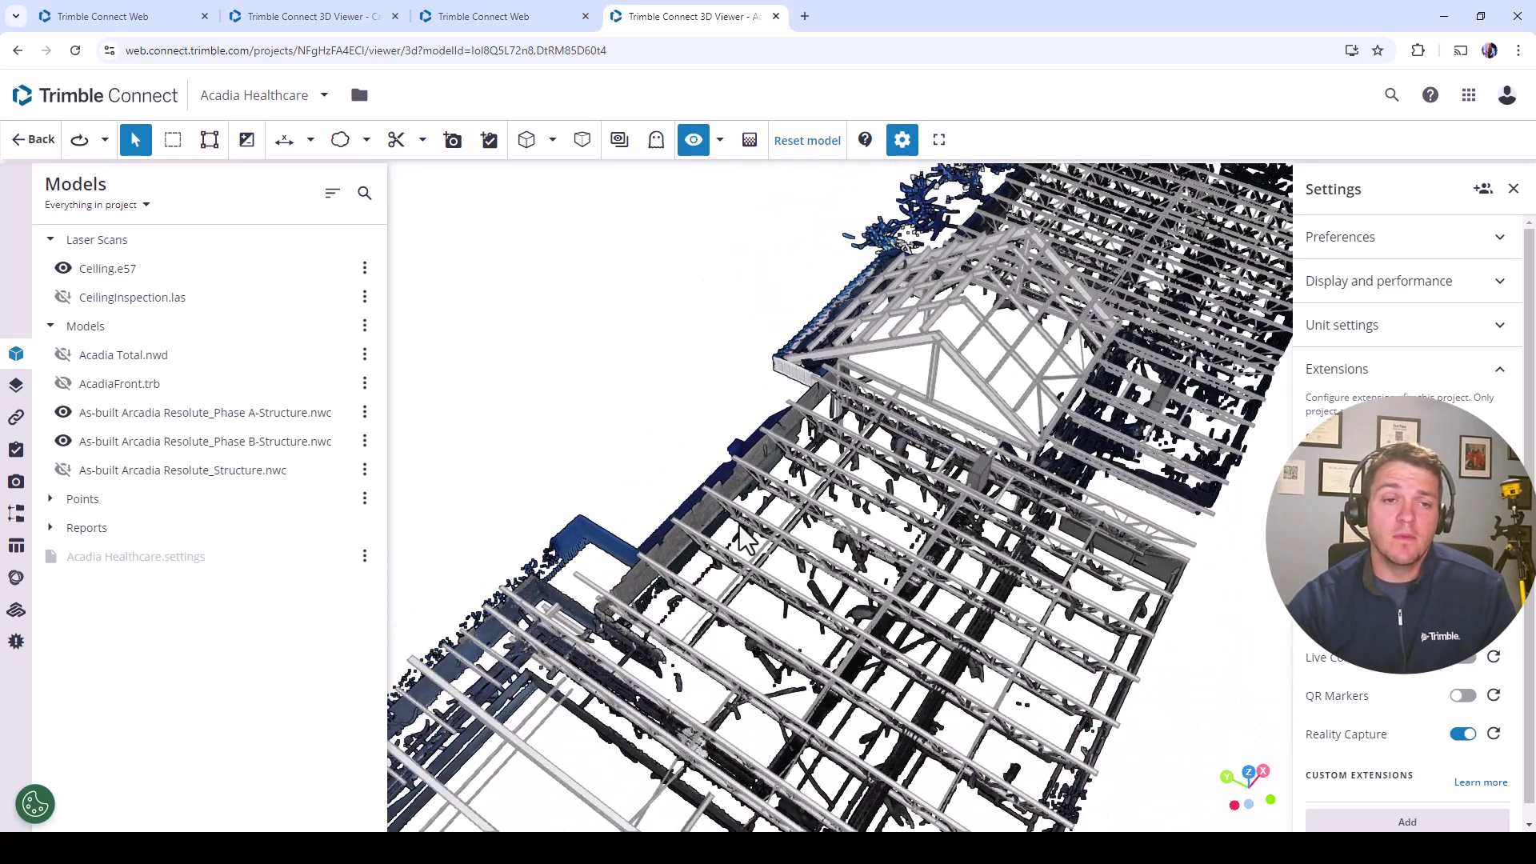
pyautogui.moveTo(752, 532); pyautogui.dragTo(736, 398)
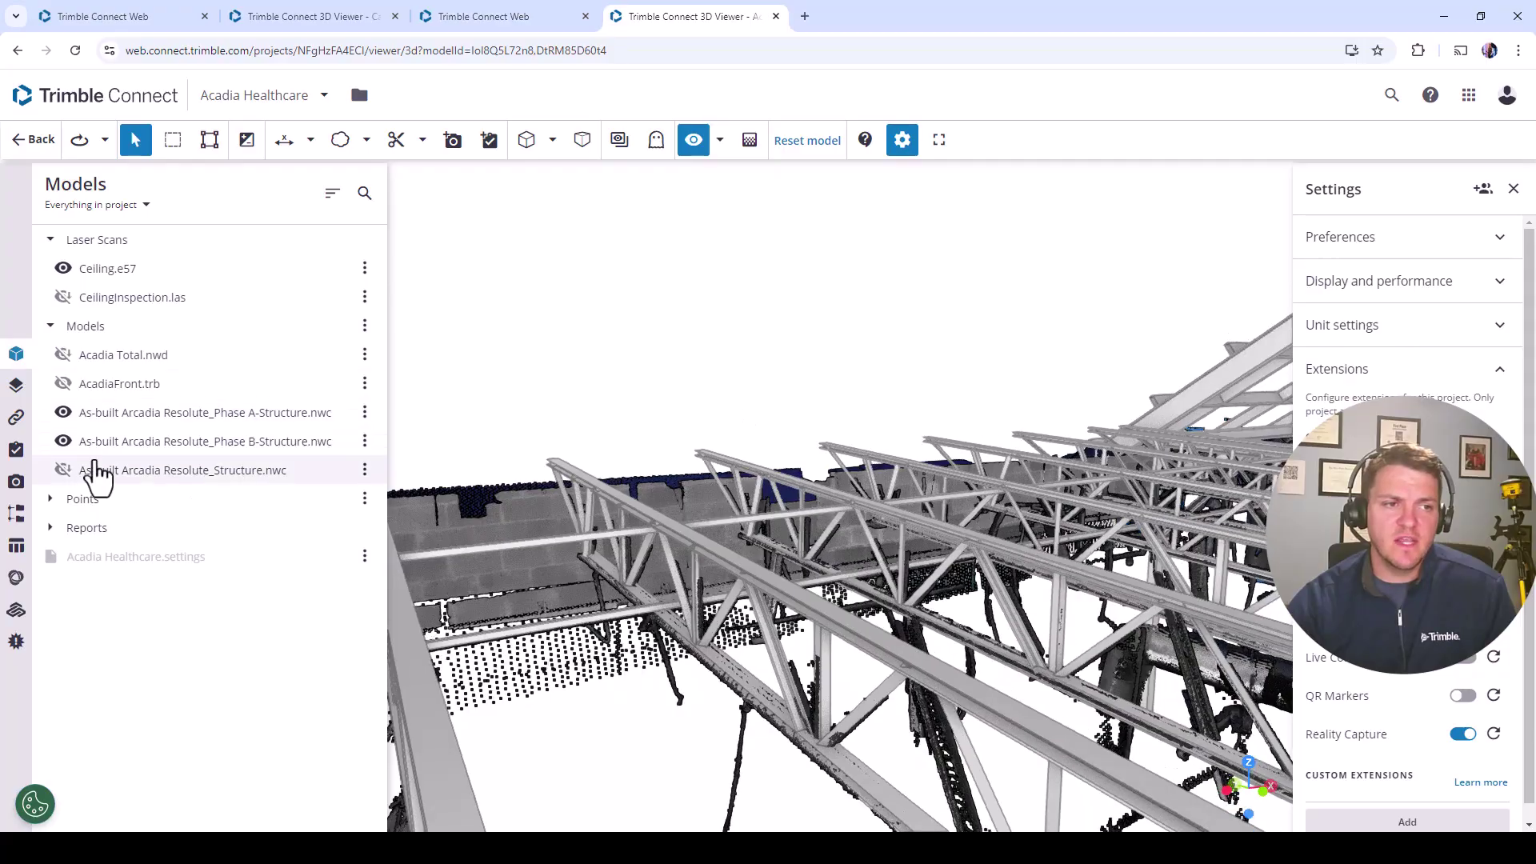
pyautogui.click(67, 412)
pyautogui.click(64, 441)
pyautogui.moveTo(807, 562); pyautogui.dragTo(877, 616)
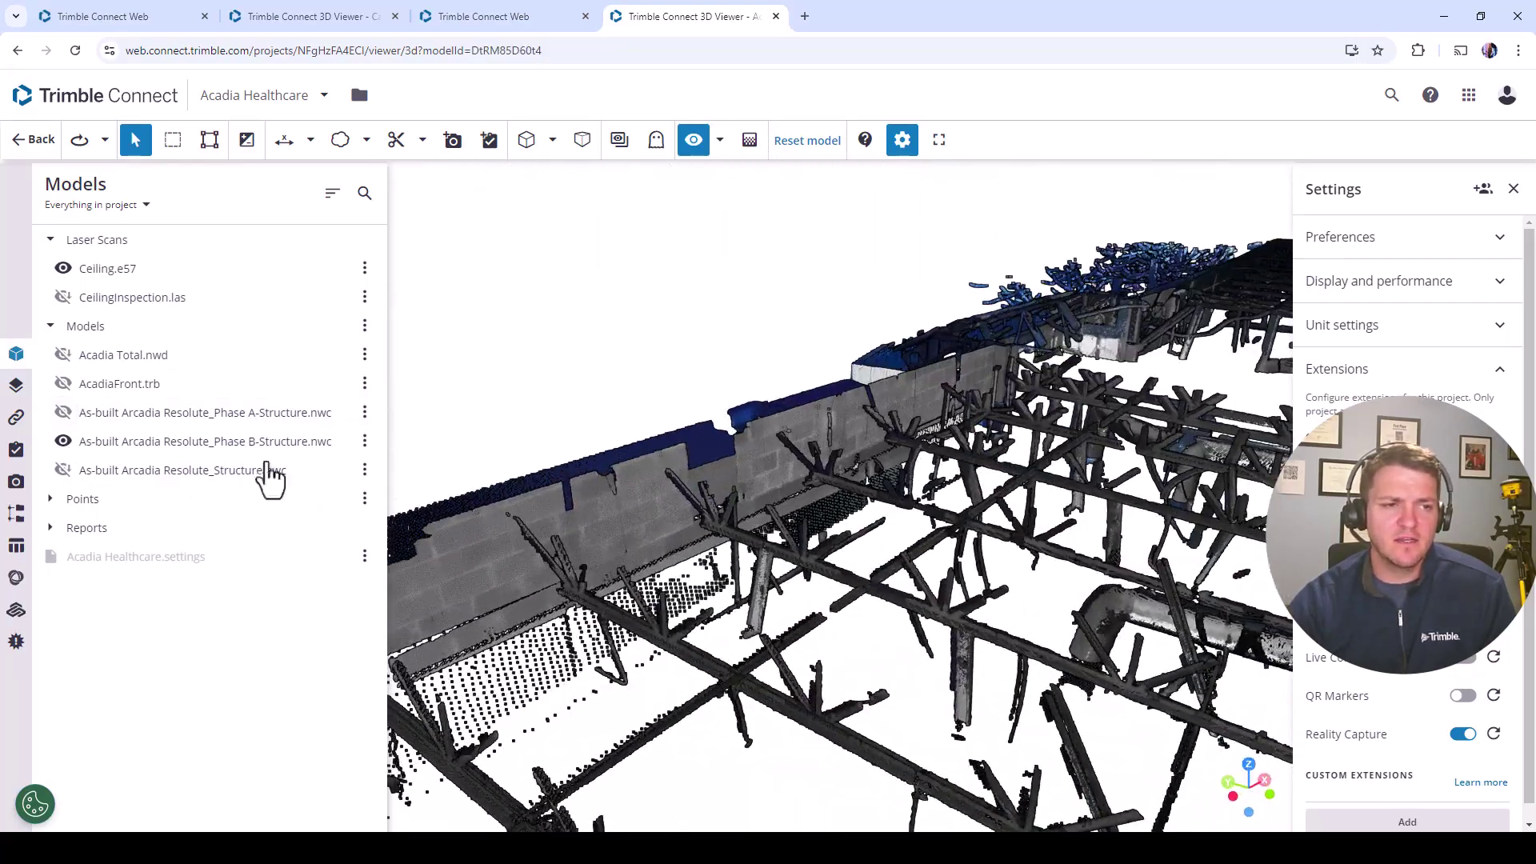
pyautogui.scroll(-2, 874, 473)
pyautogui.moveTo(874, 472); pyautogui.dragTo(855, 520)
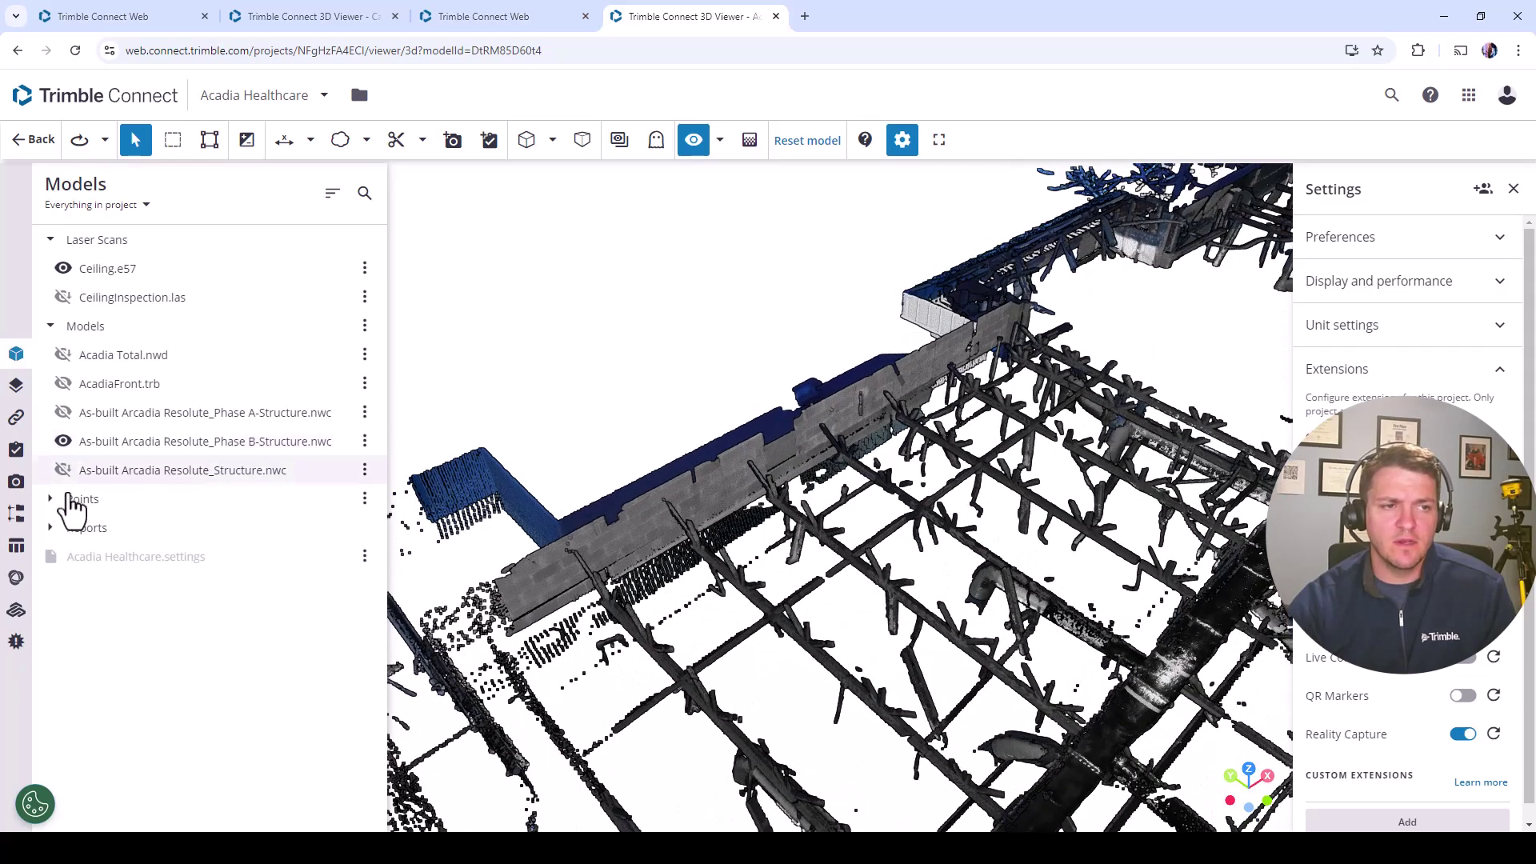
# Step: Show the Phase A as-built structure model again and compare its trusses with the ceiling scan
pyautogui.click(63, 413)
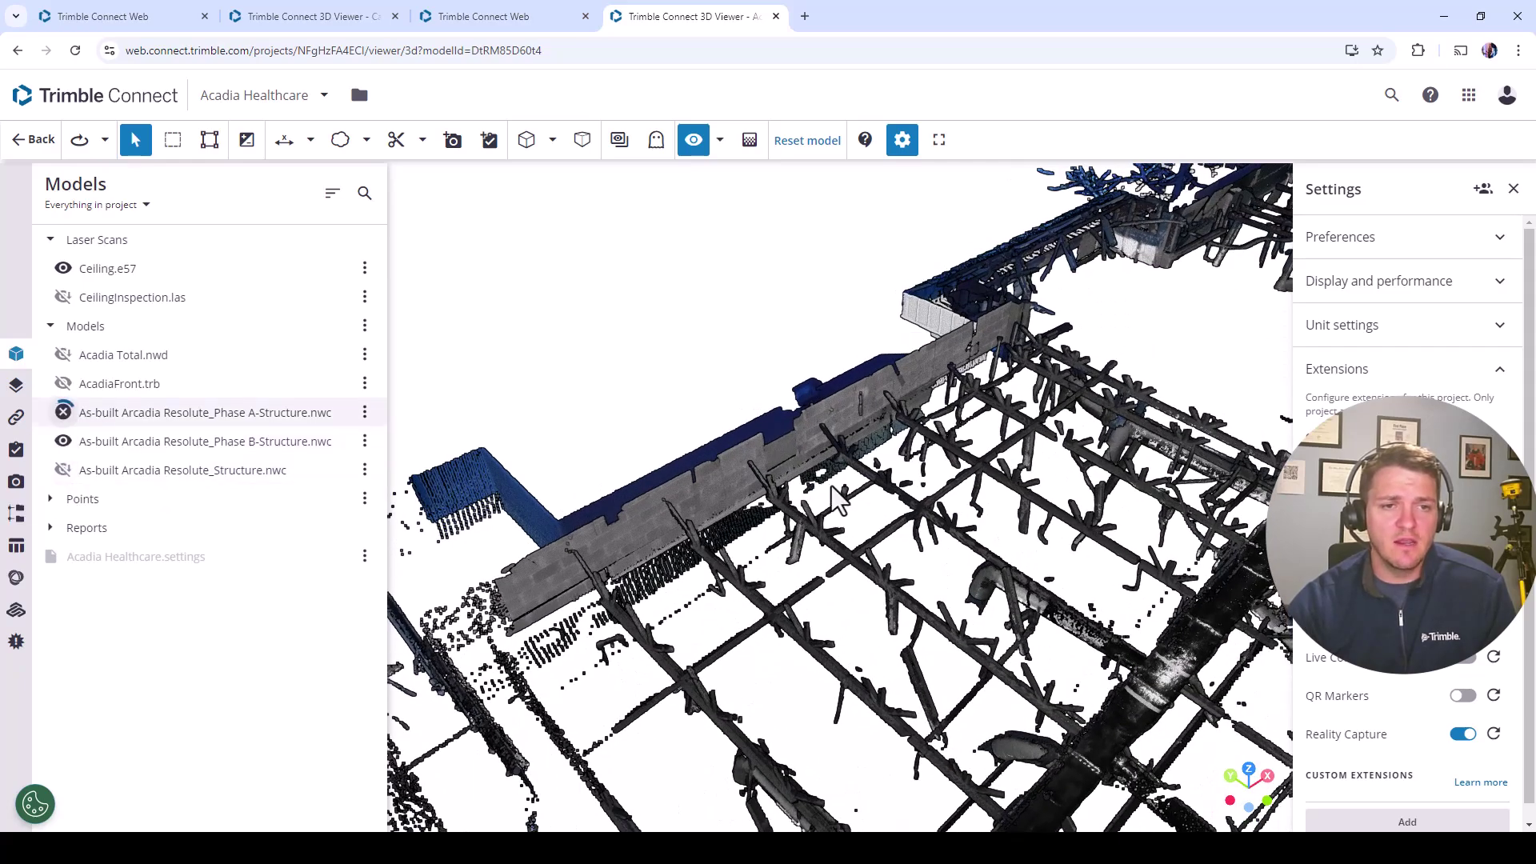
pyautogui.scroll(4, 829, 547)
pyautogui.moveTo(829, 547); pyautogui.dragTo(853, 513)
pyautogui.scroll(1, 853, 513)
pyautogui.scroll(-5, 853, 512)
pyautogui.moveTo(852, 513); pyautogui.dragTo(834, 317, button='middle')
pyautogui.moveTo(779, 327); pyautogui.dragTo(769, 416)
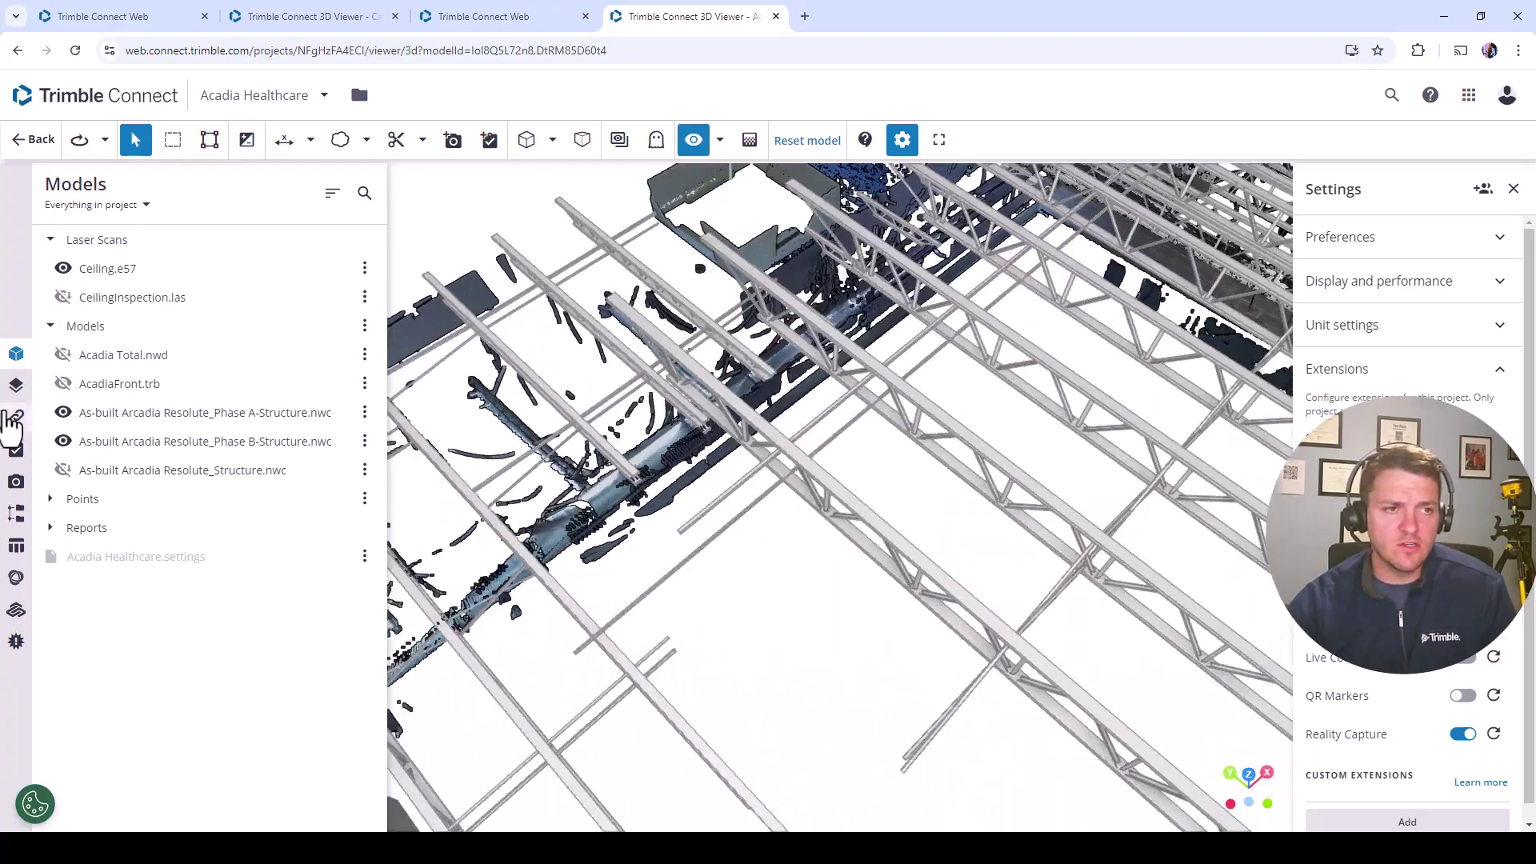
# Step: Show the AcadiaFront.trb model and cut away its upper part with a clip plane to expose the ductwork
pyautogui.click(63, 385)
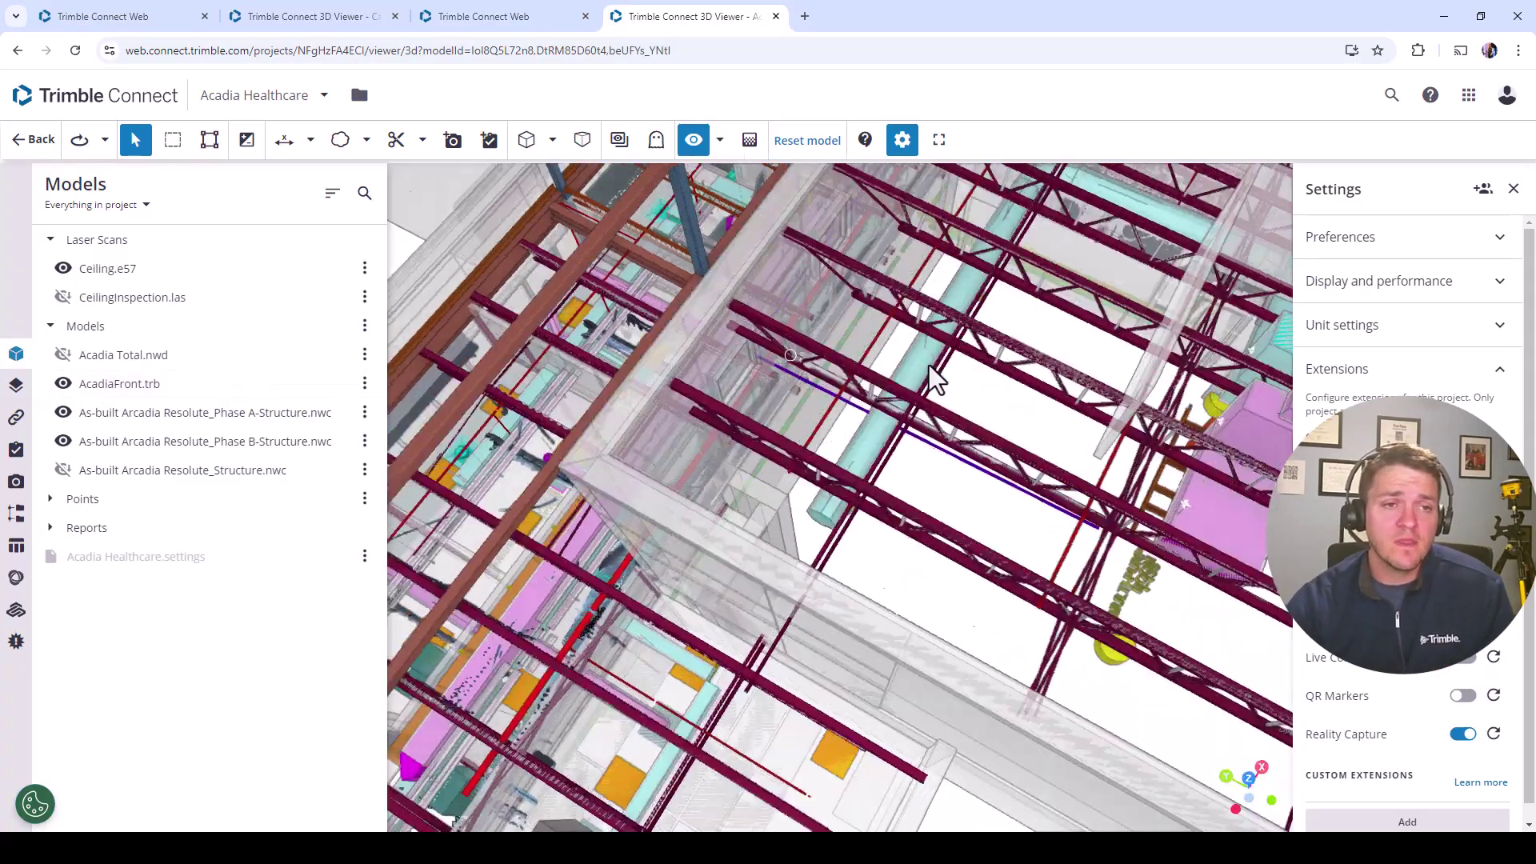
pyautogui.moveTo(929, 365); pyautogui.dragTo(944, 280)
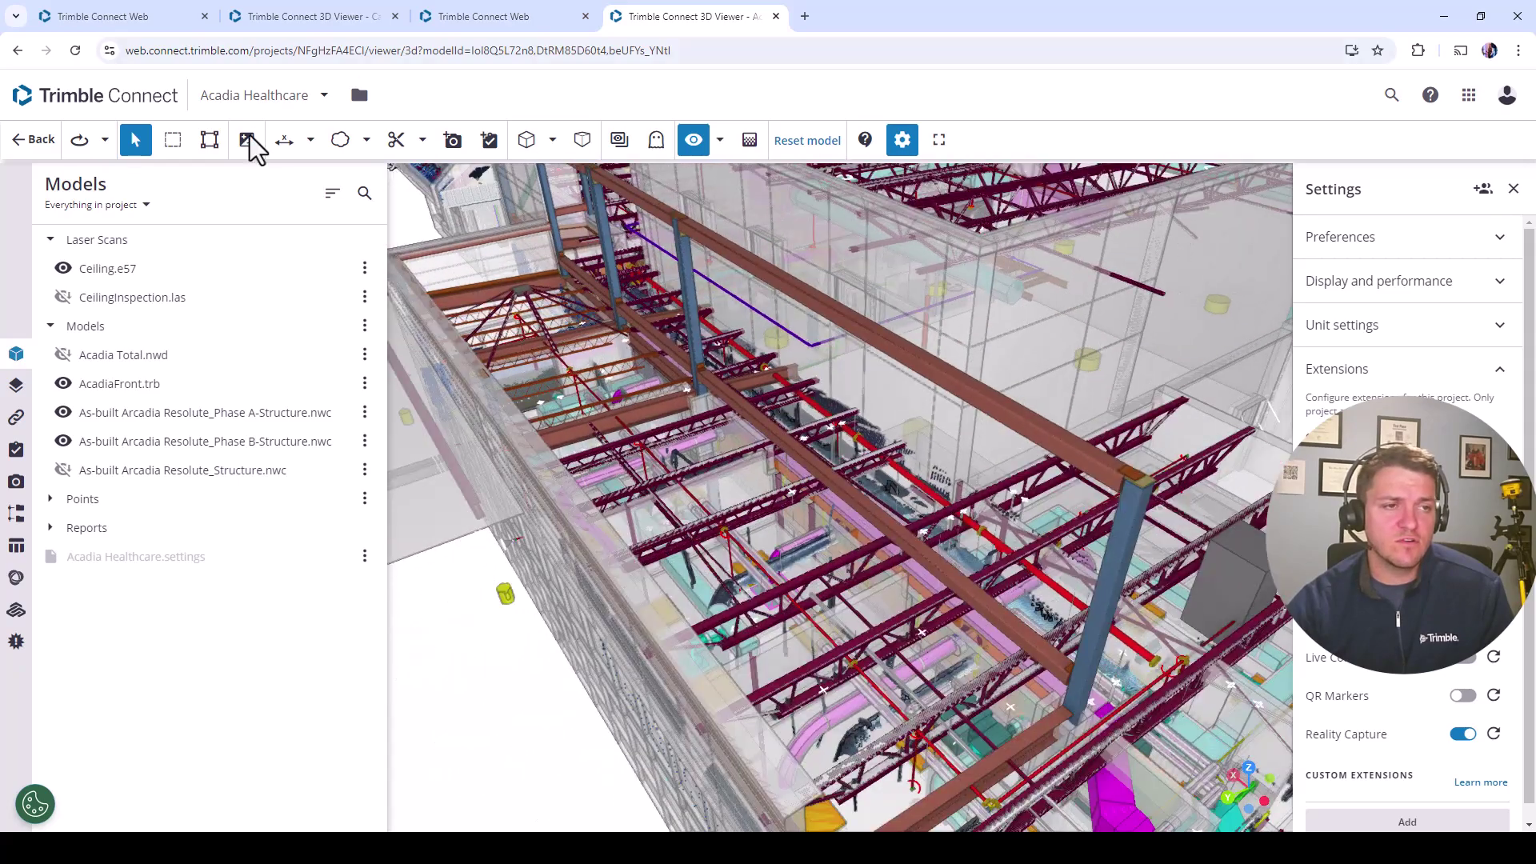
pyautogui.click(396, 141)
pyautogui.click(556, 486)
pyautogui.scroll(10, 555, 486)
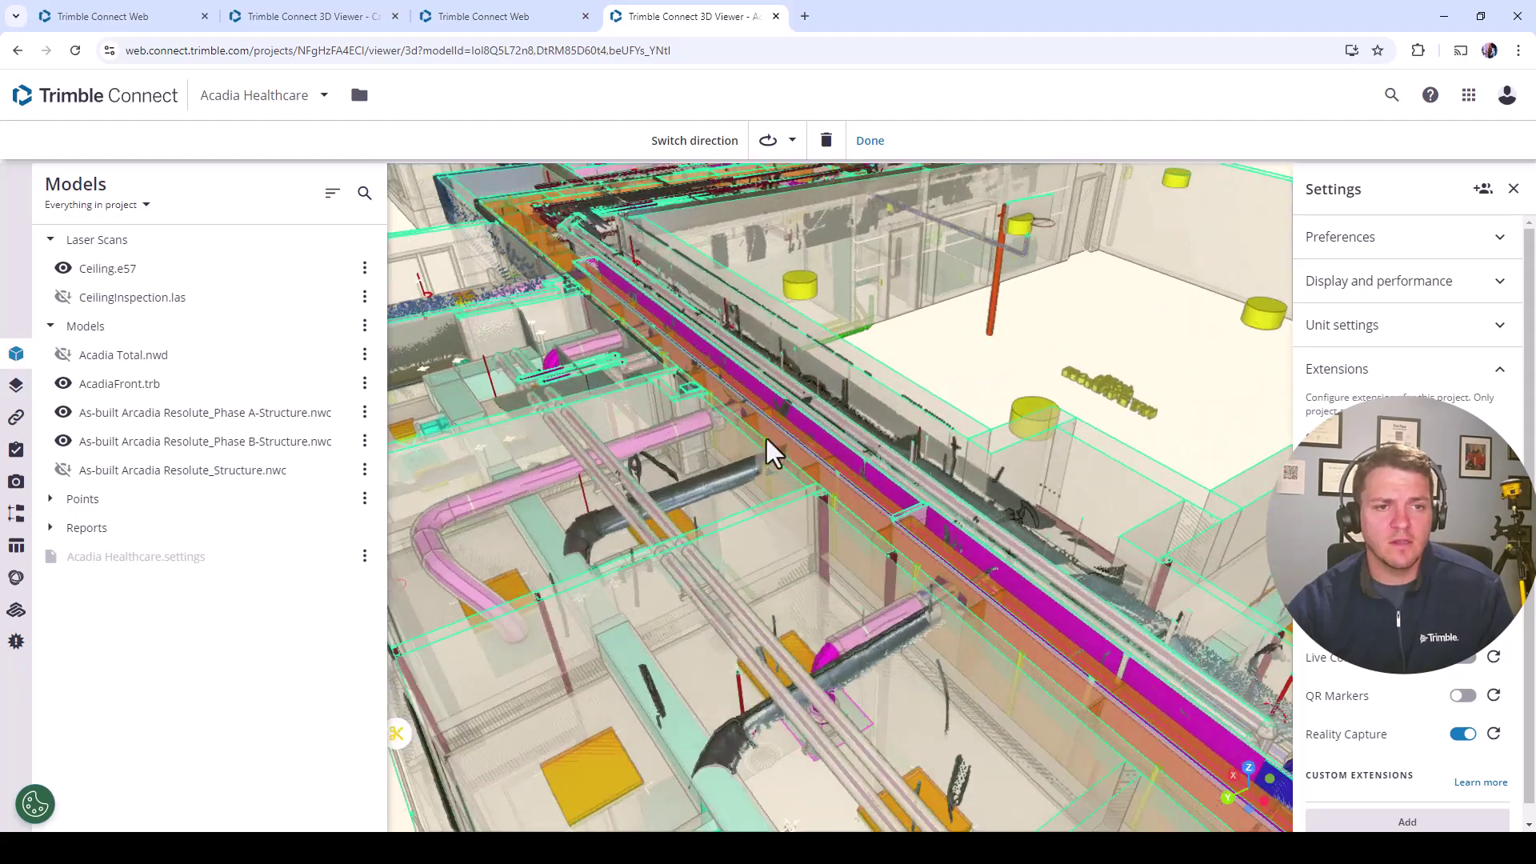
pyautogui.moveTo(764, 437); pyautogui.dragTo(731, 555)
pyautogui.scroll(5, 792, 520)
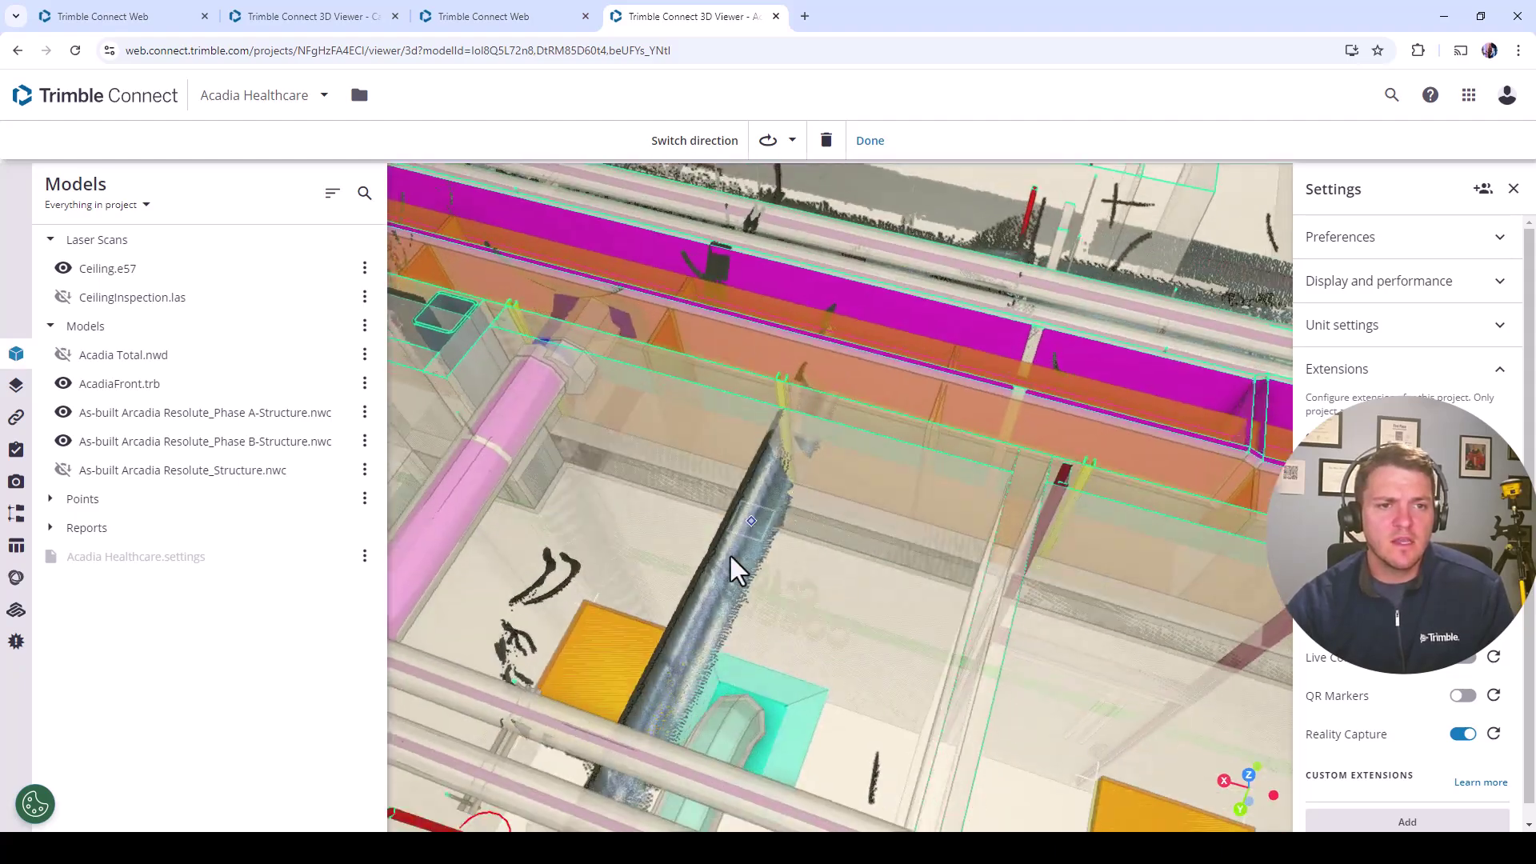
pyautogui.scroll(-5, 780, 449)
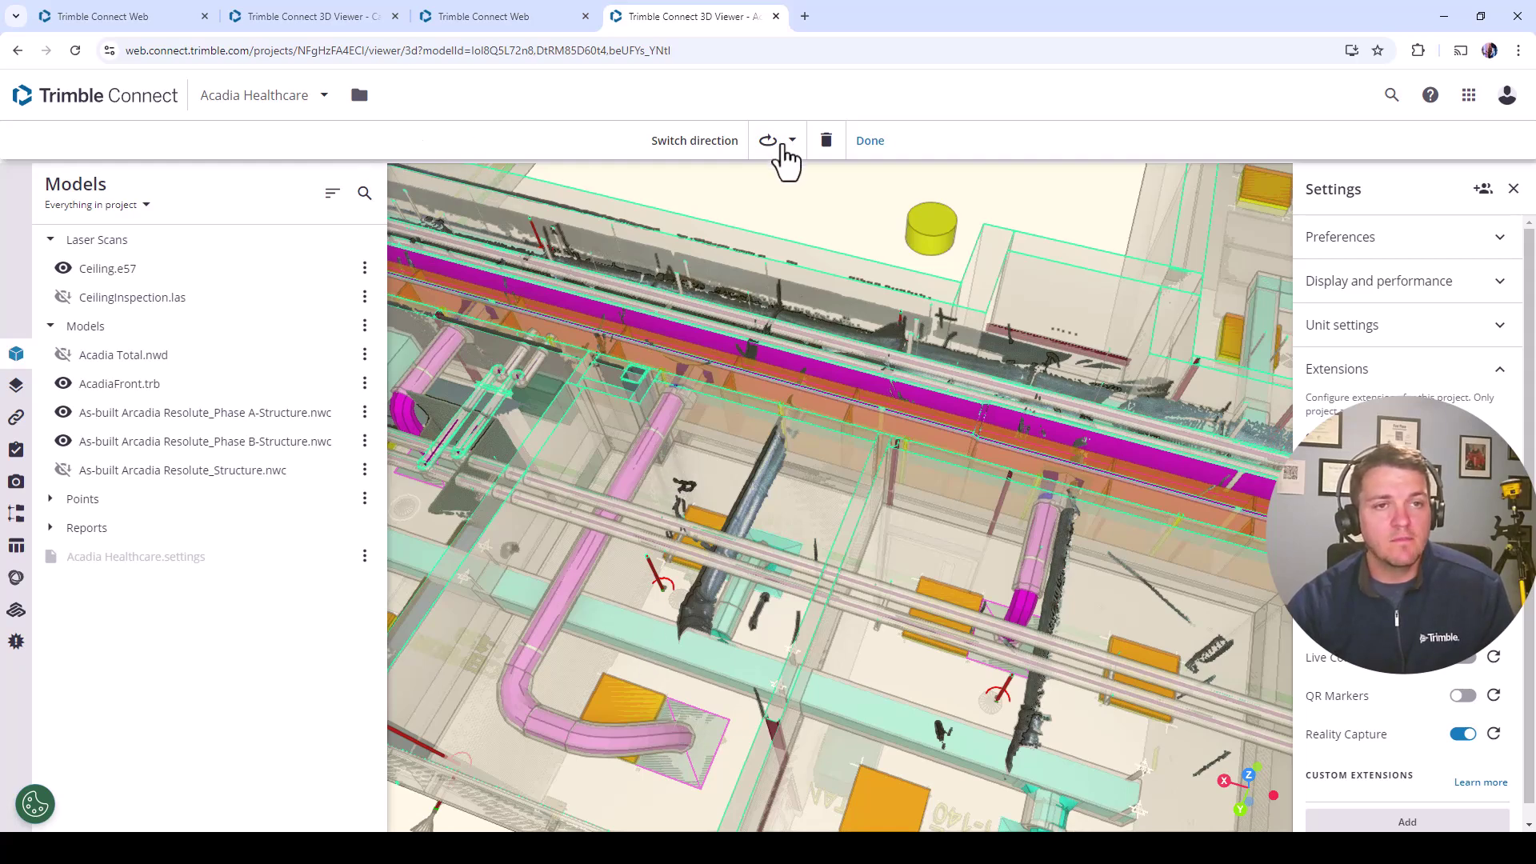
pyautogui.click(869, 142)
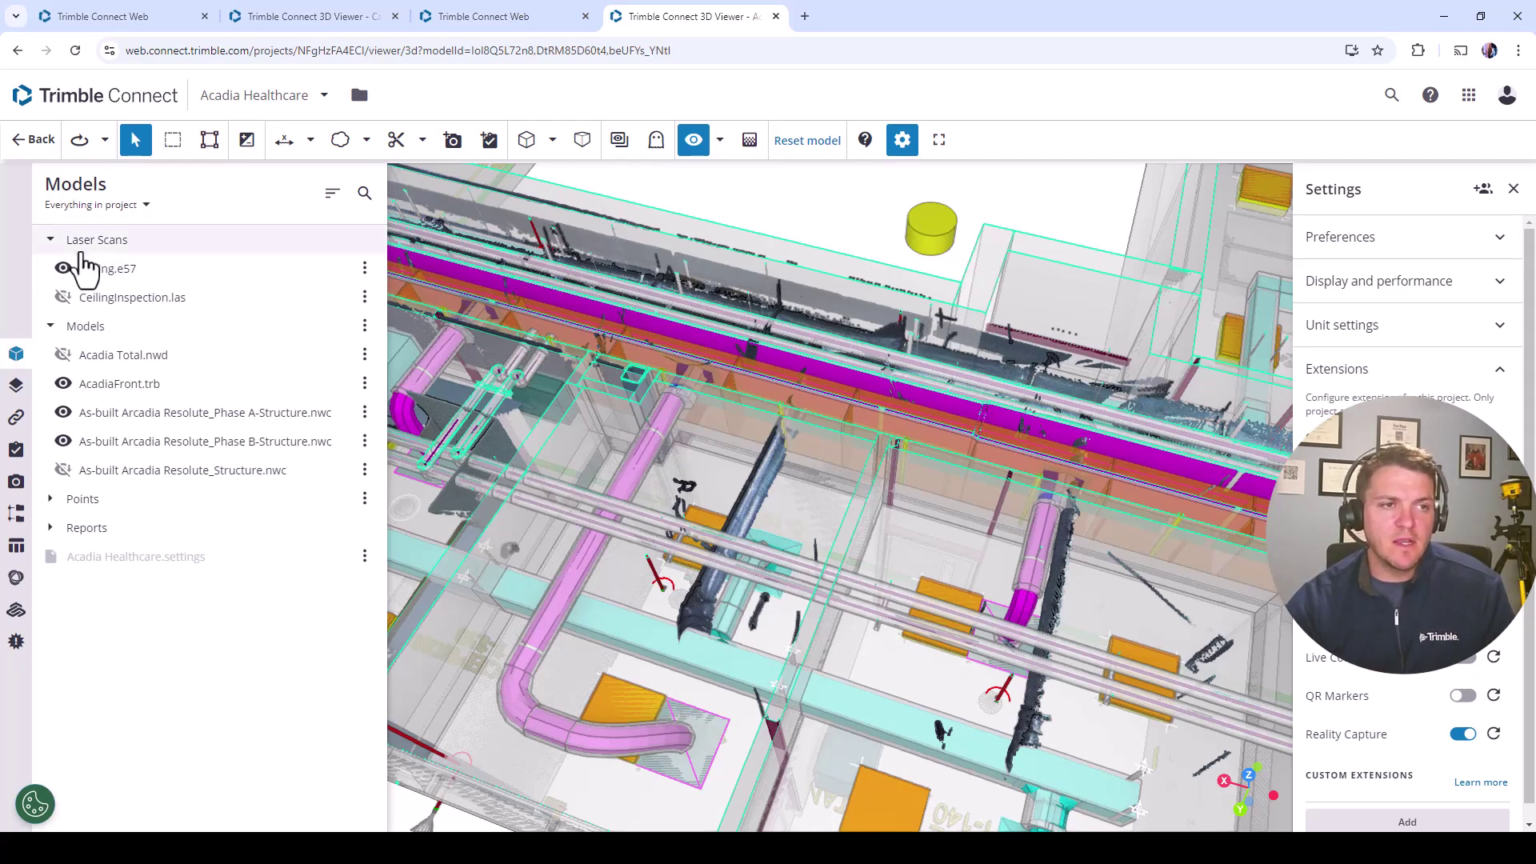
# Step: Show the CeilingInspection.las scan over the pipework and hide the Ceiling.e57 scan
pyautogui.click(61, 298)
pyautogui.scroll(10, 992, 592)
pyautogui.scroll(10, 987, 573)
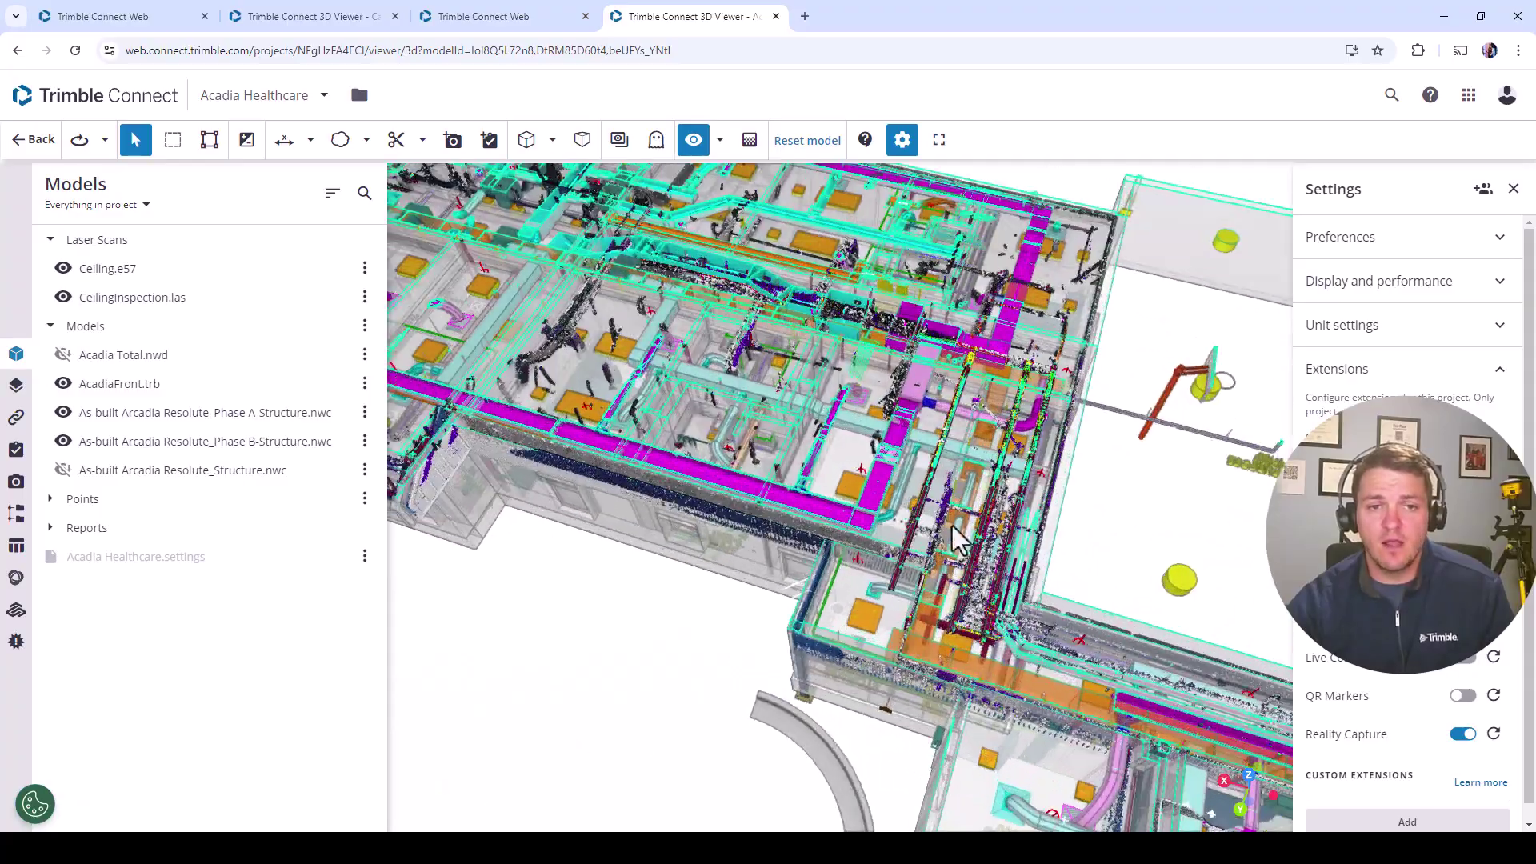
pyautogui.scroll(10, 896, 541)
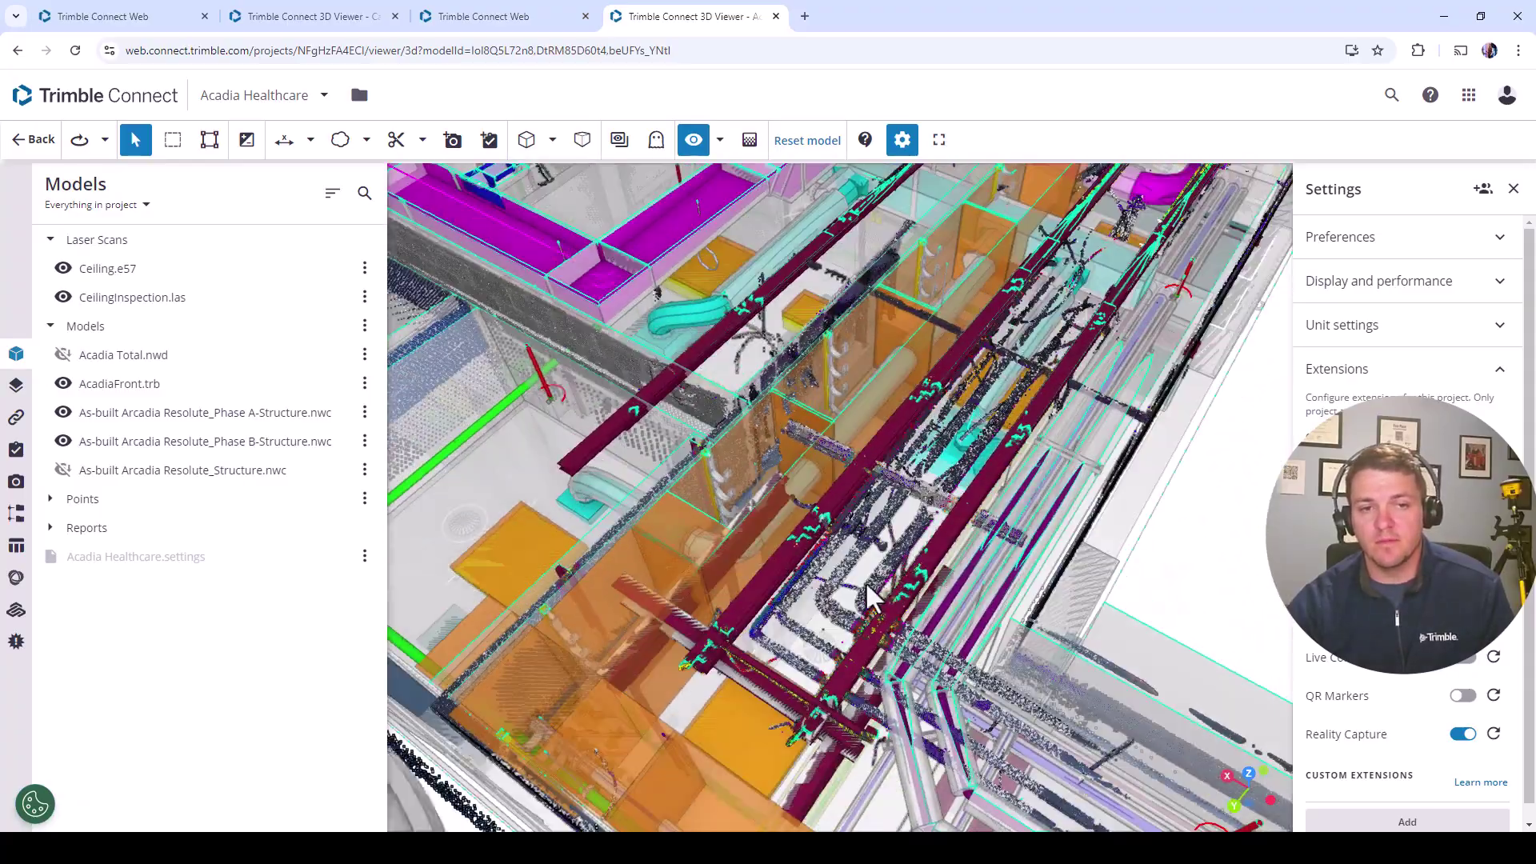
pyautogui.scroll(4, 772, 588)
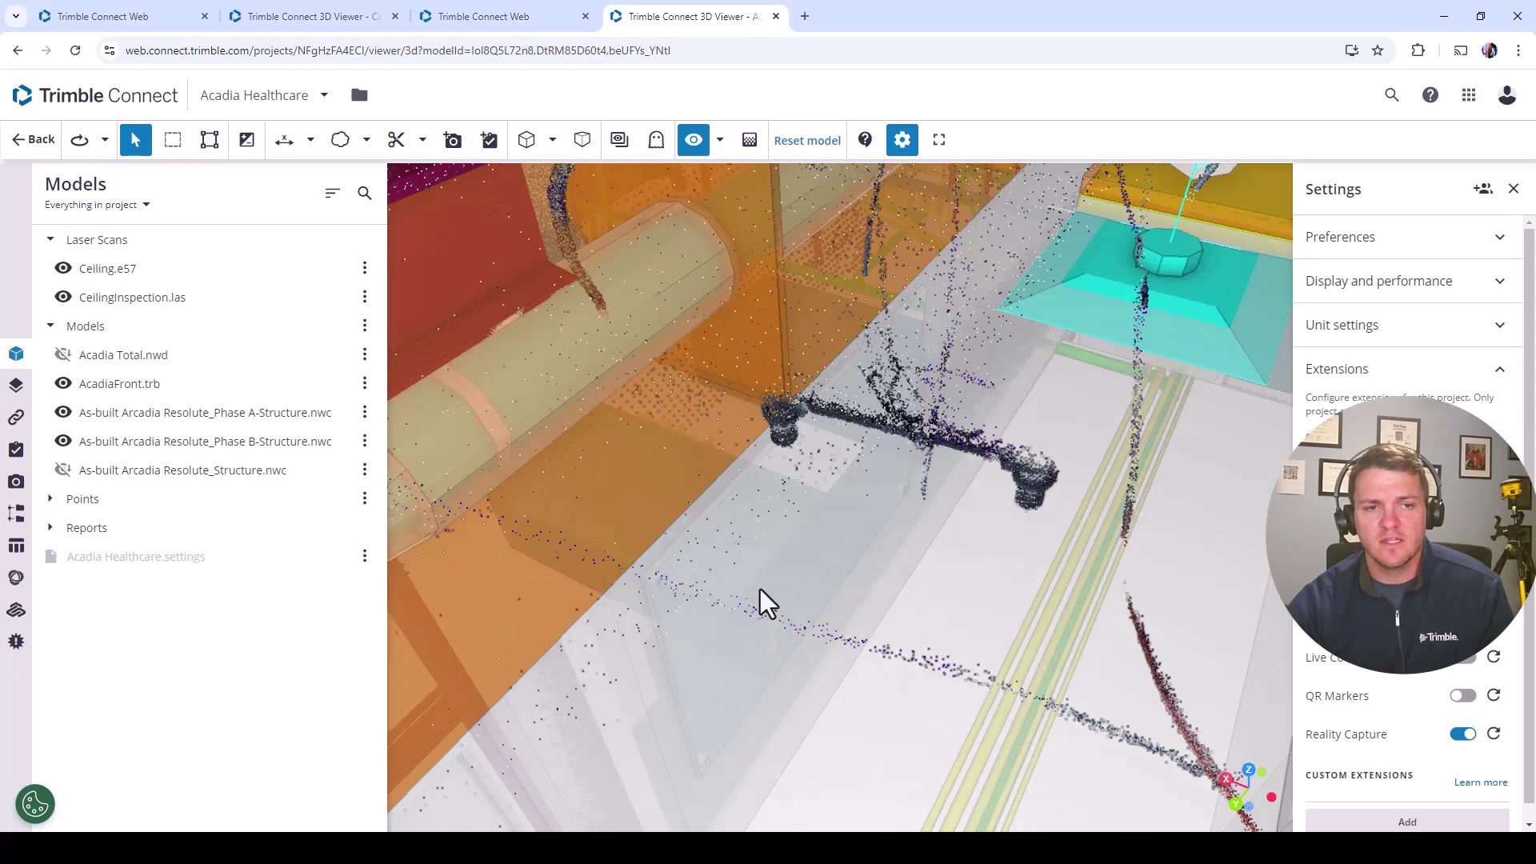
pyautogui.scroll(-5, 765, 583)
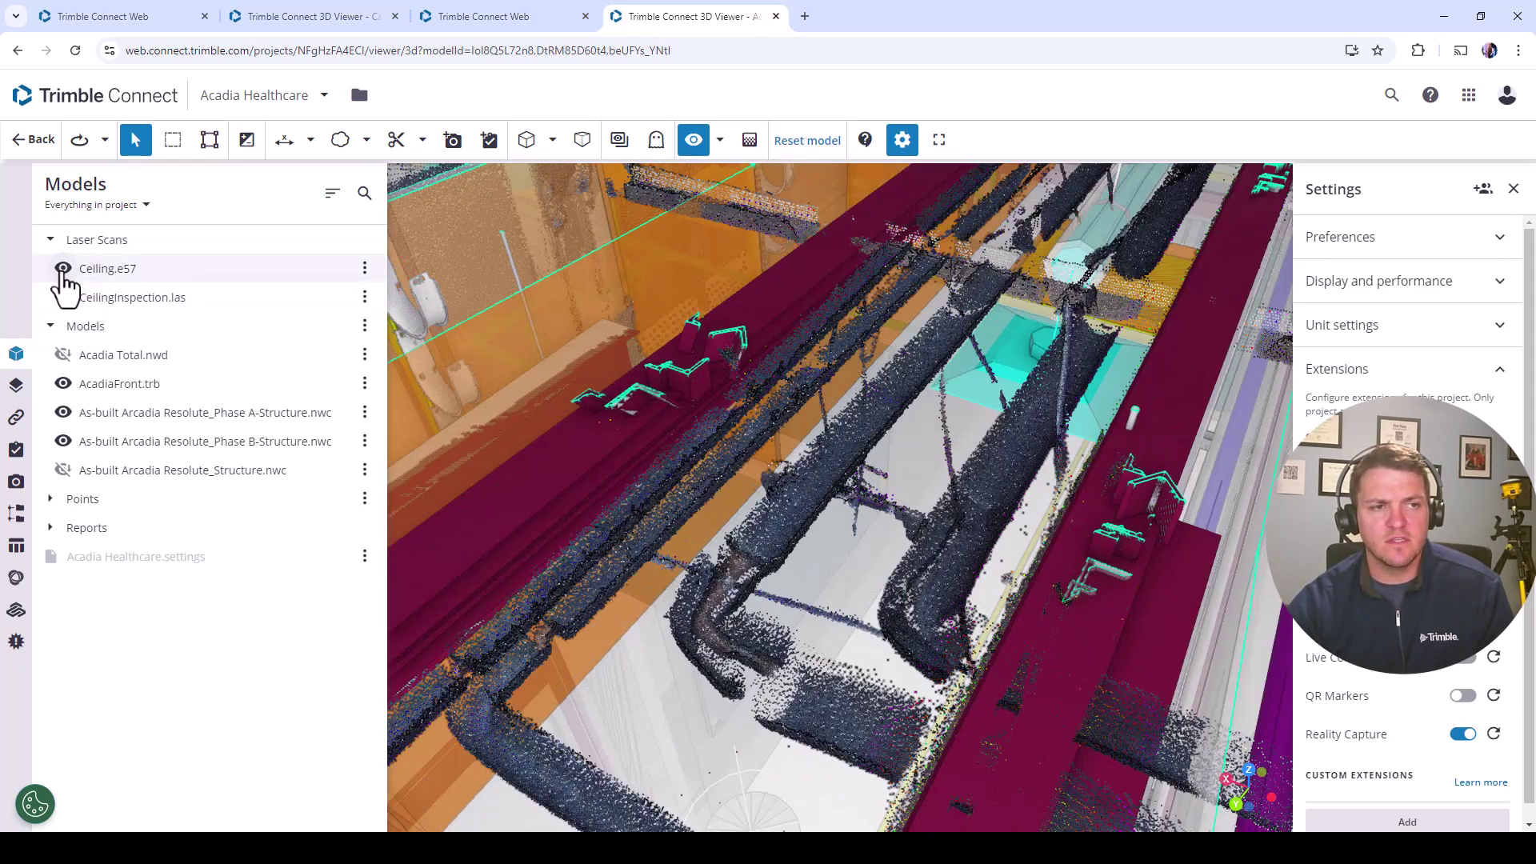
pyautogui.click(63, 269)
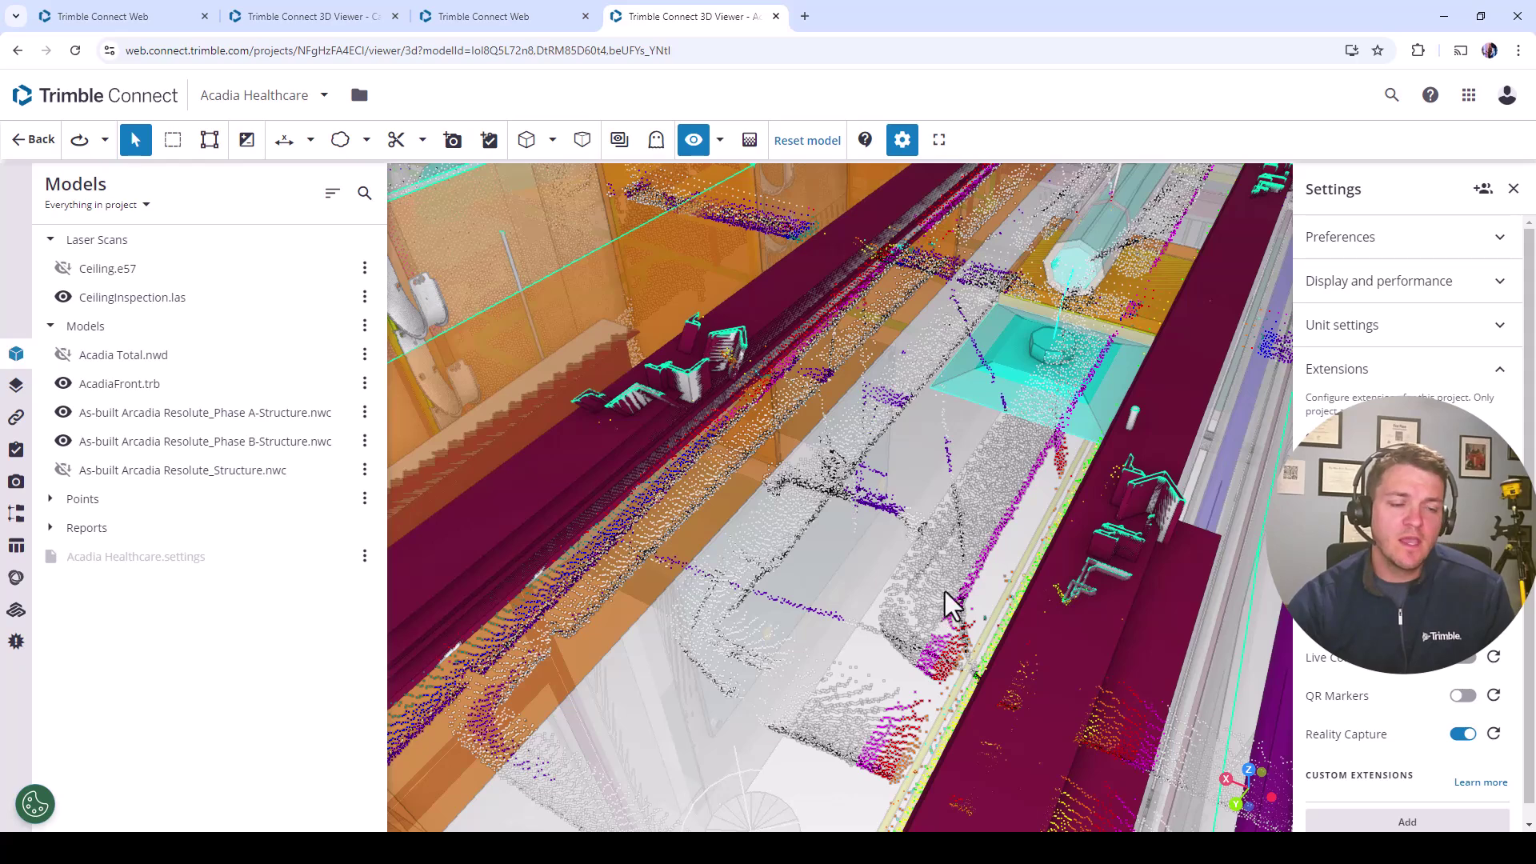
pyautogui.click(324, 23)
pyautogui.click(483, 24)
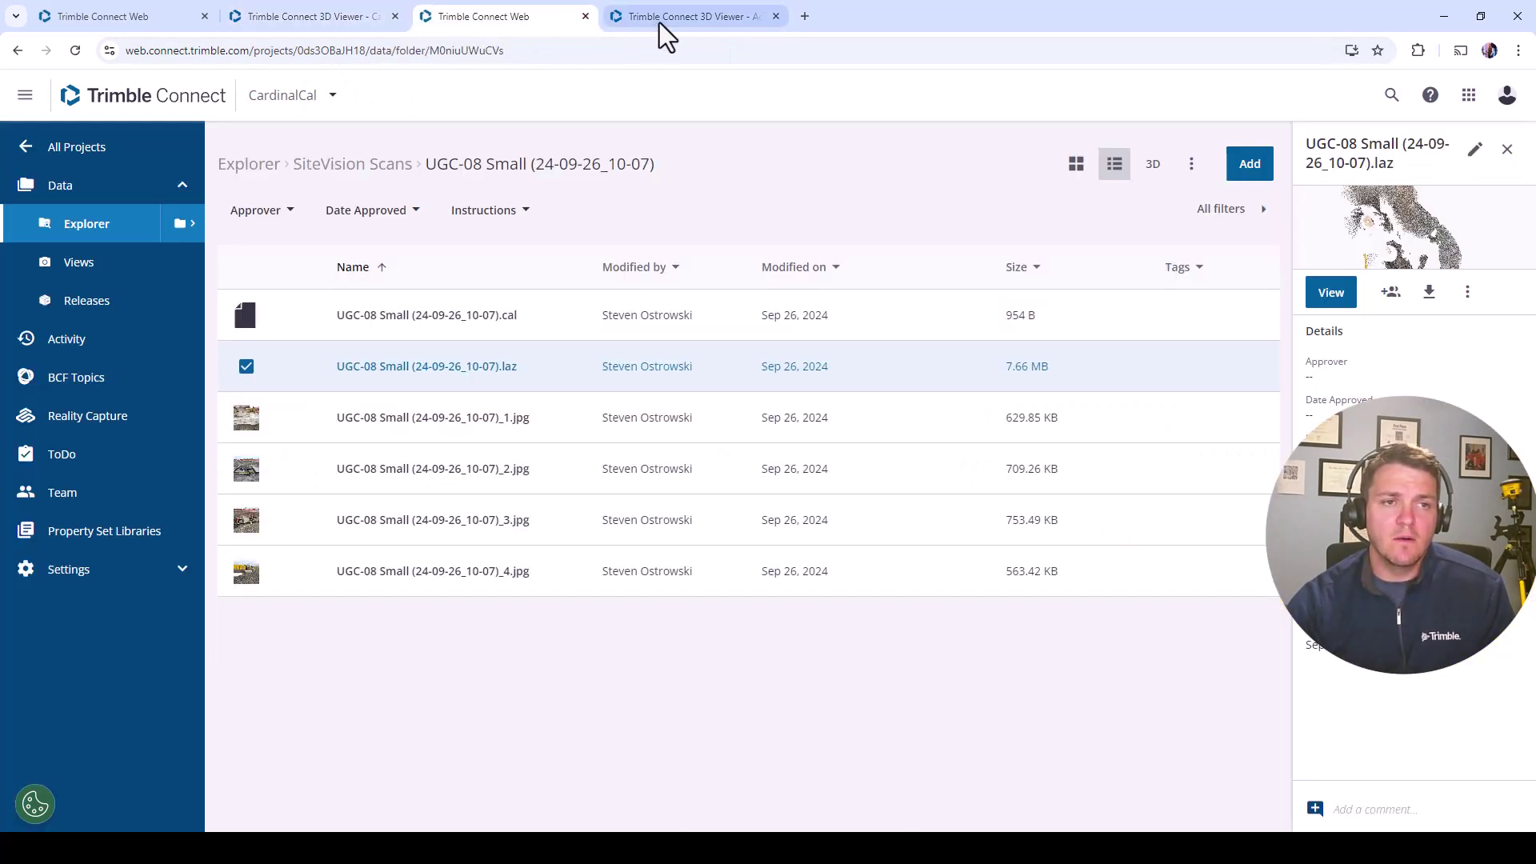
pyautogui.click(660, 17)
# Step: Leave the 3D view for the Acadia Healthcare project's file explorer and open the Laser Scans folder
pyautogui.click(359, 94)
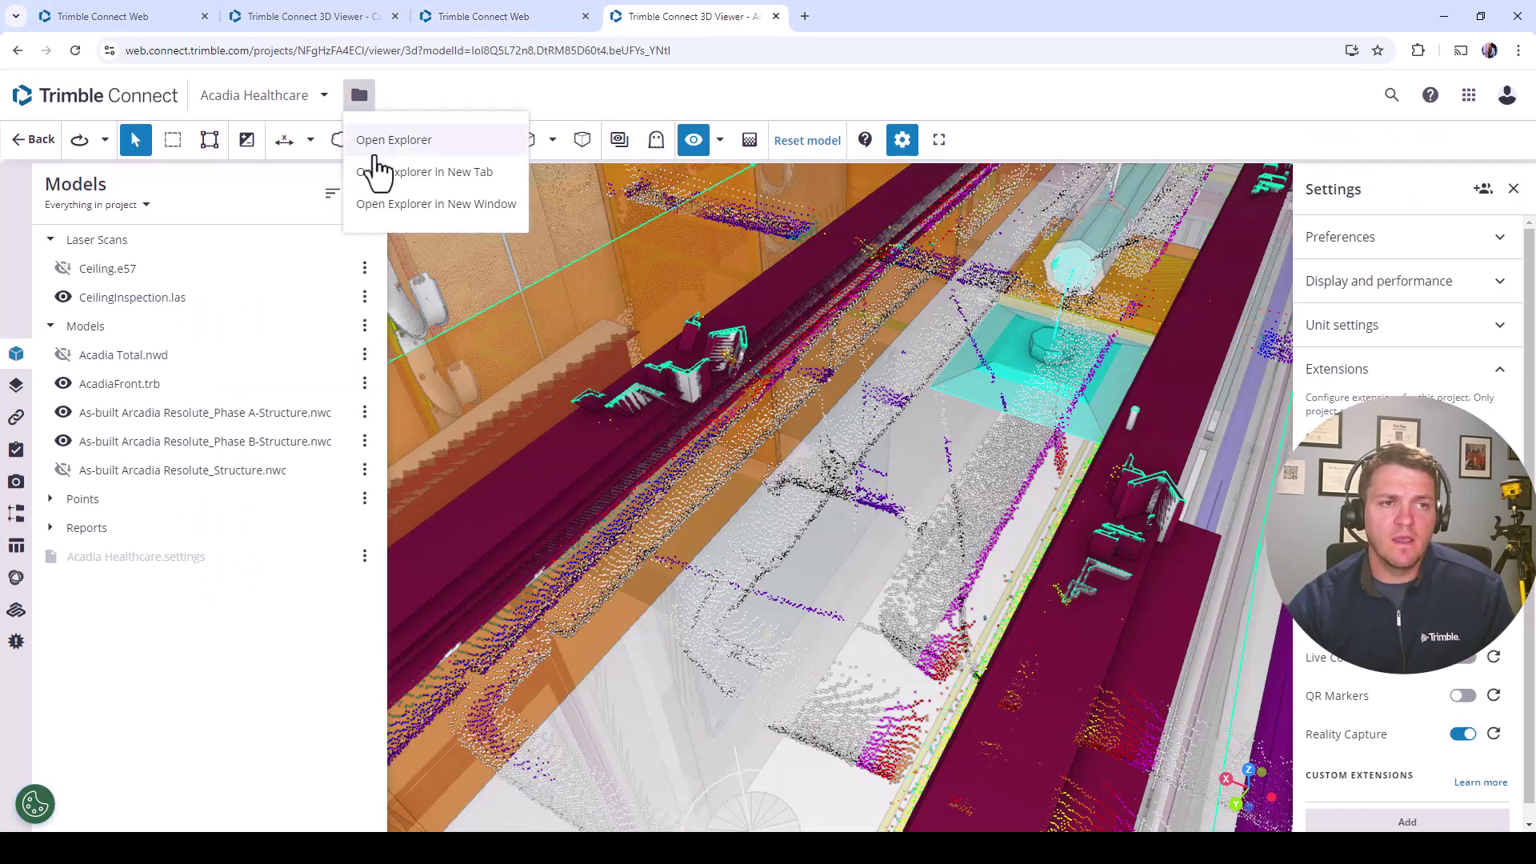
pyautogui.click(392, 146)
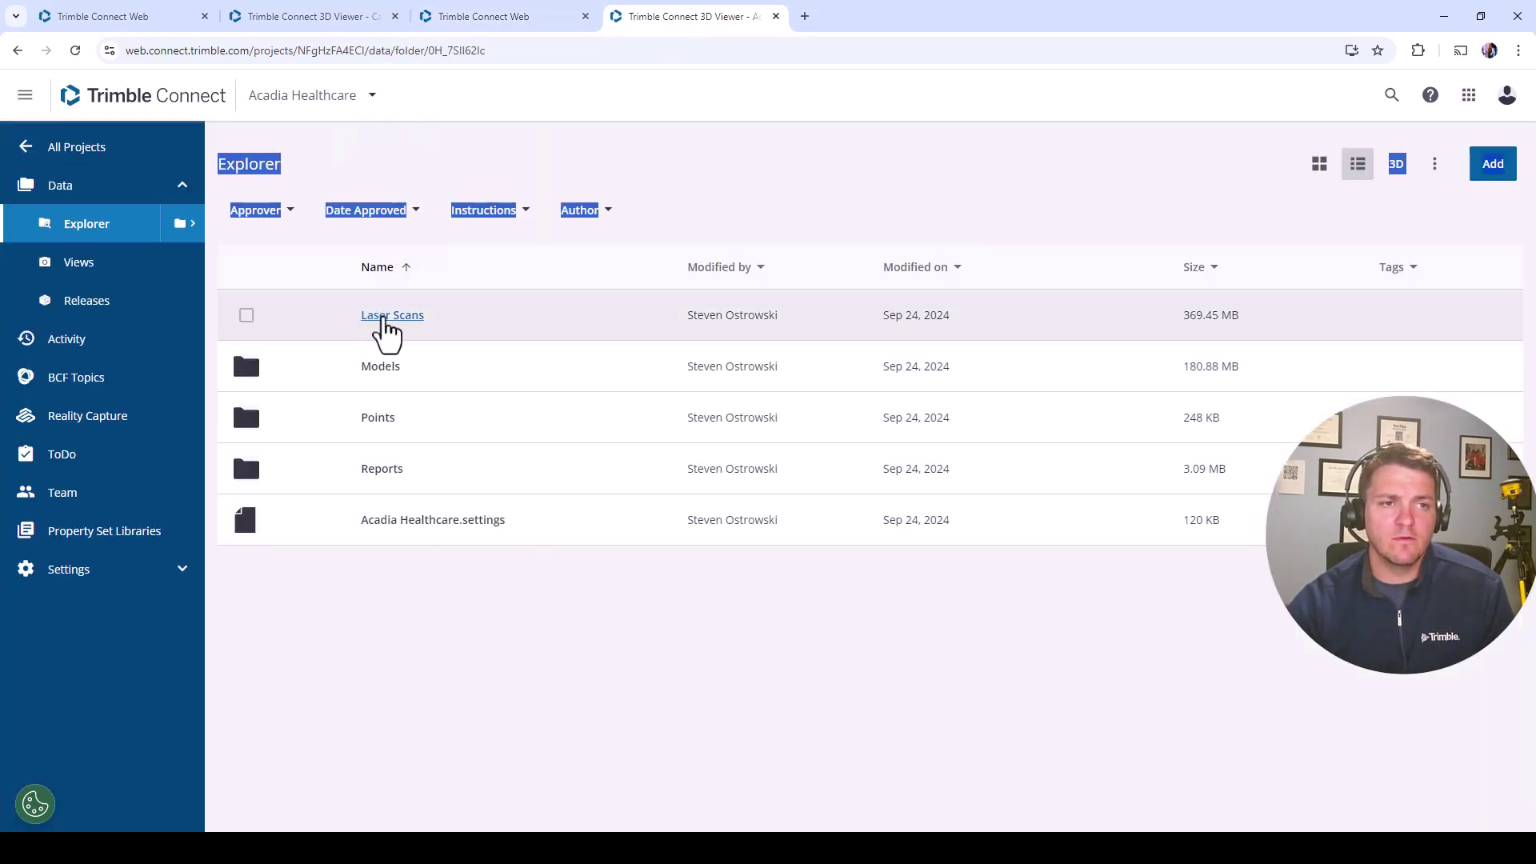
pyautogui.click(384, 320)
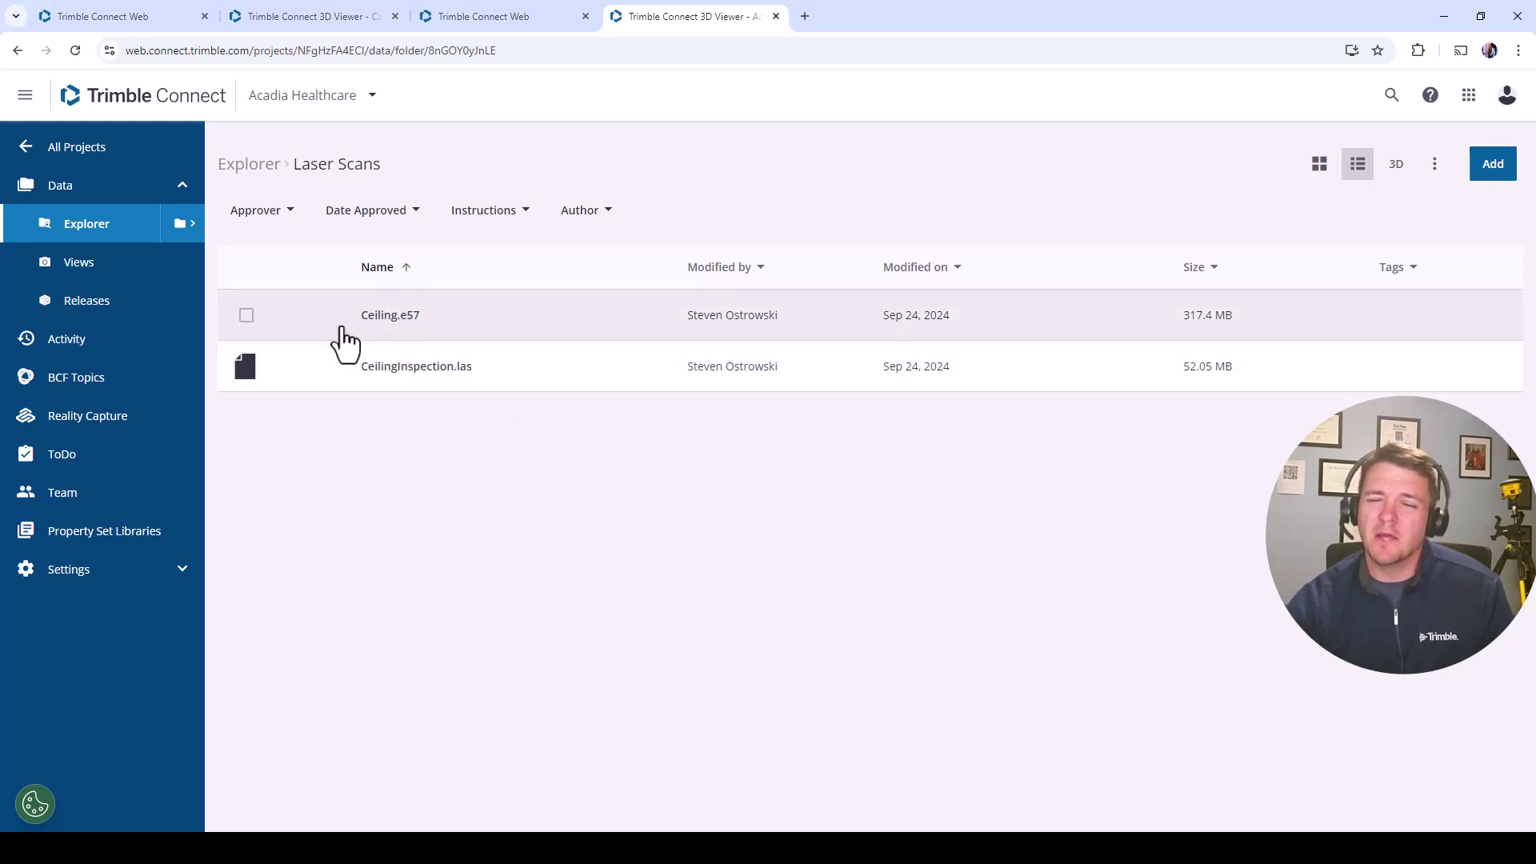
# Step: Check the project's extension settings for Reality Capture and return to the project's file explorer
pyautogui.click(143, 582)
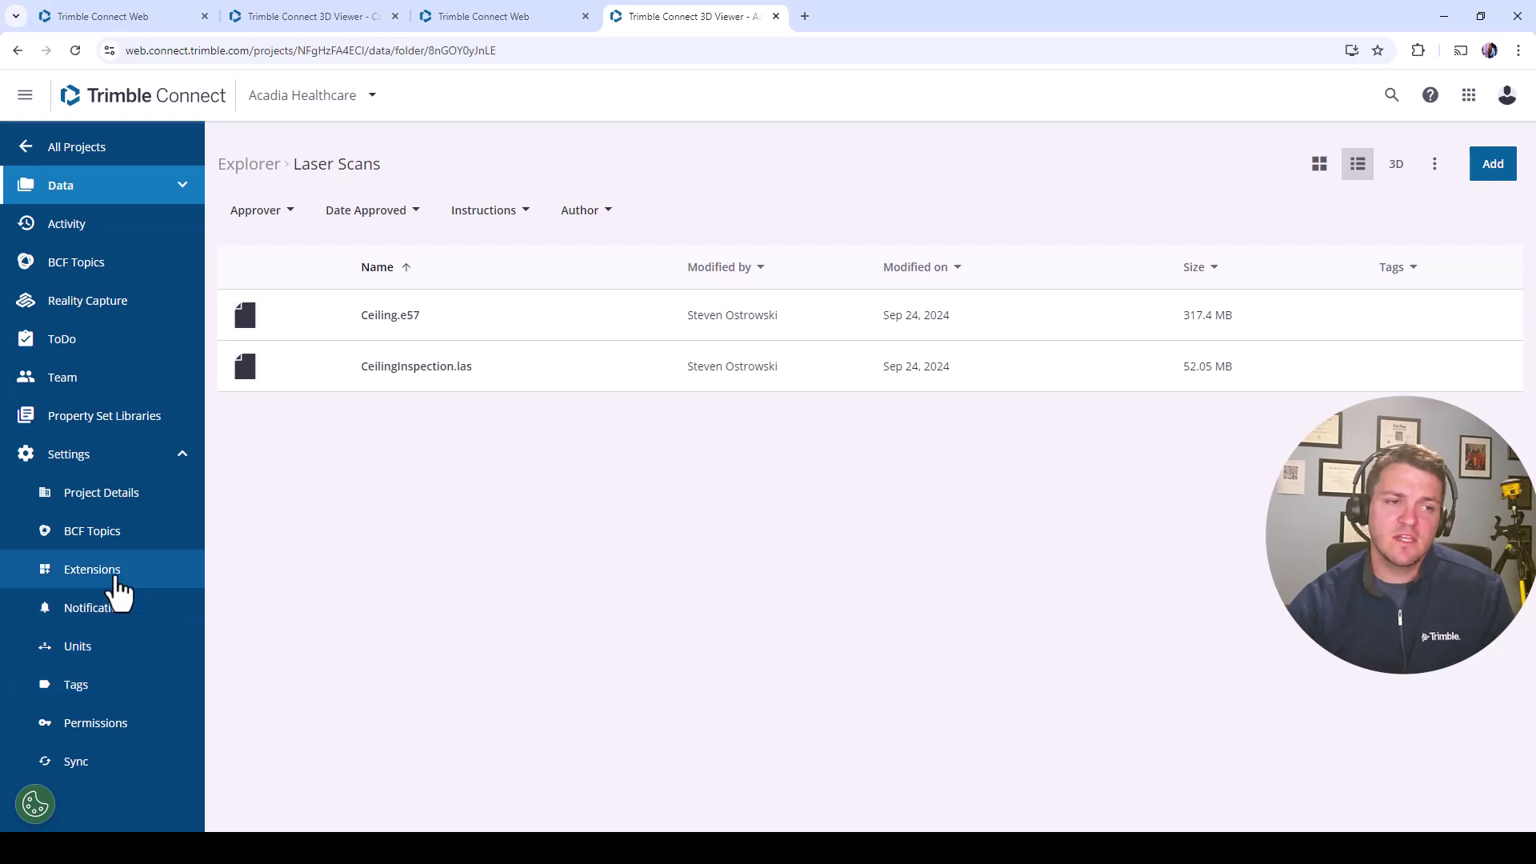
pyautogui.click(112, 575)
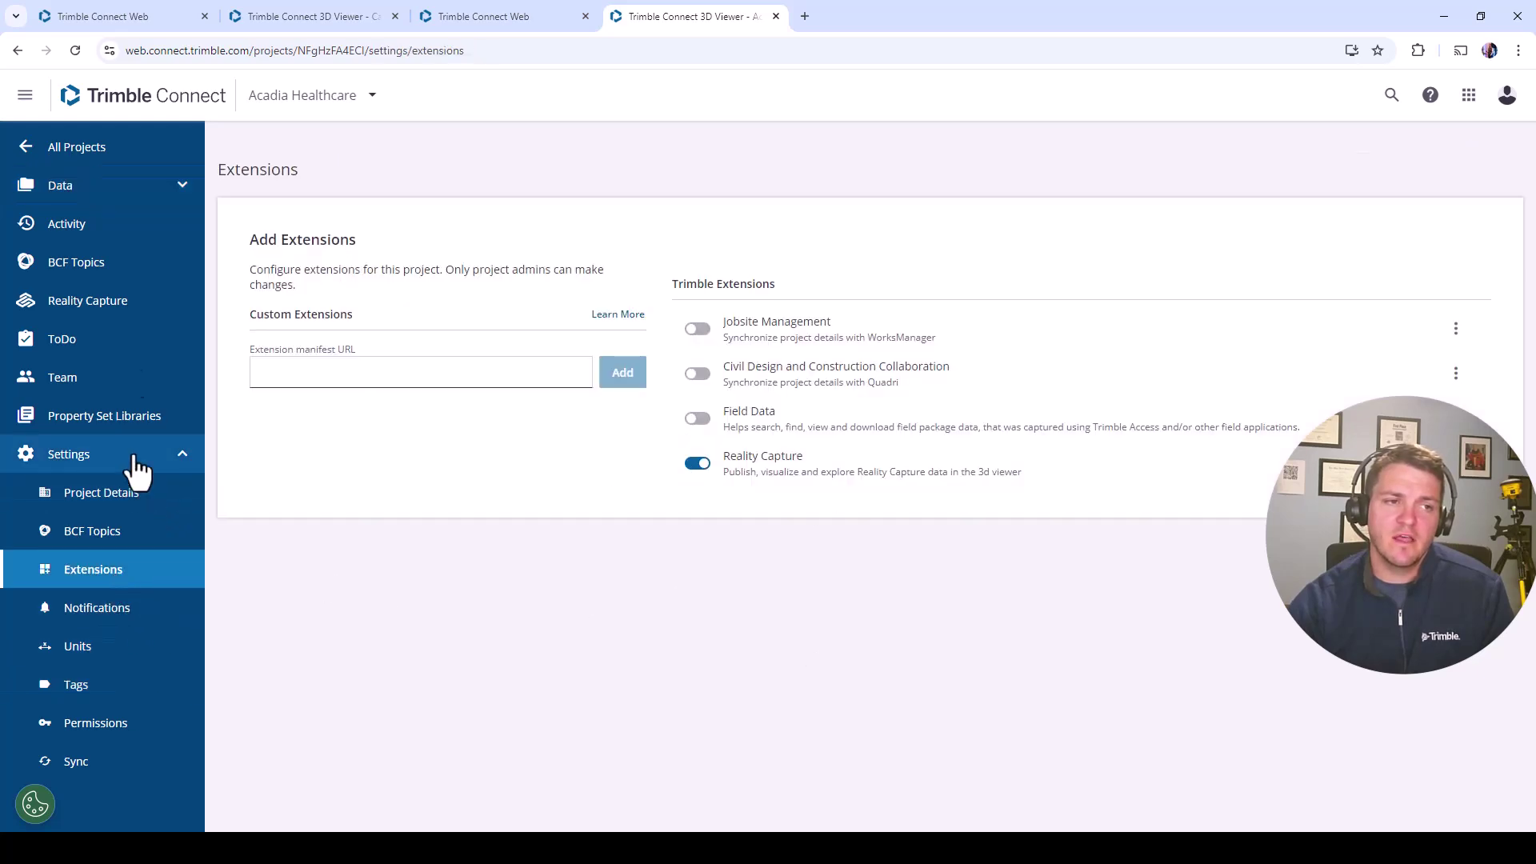
pyautogui.click(138, 187)
pyautogui.click(118, 232)
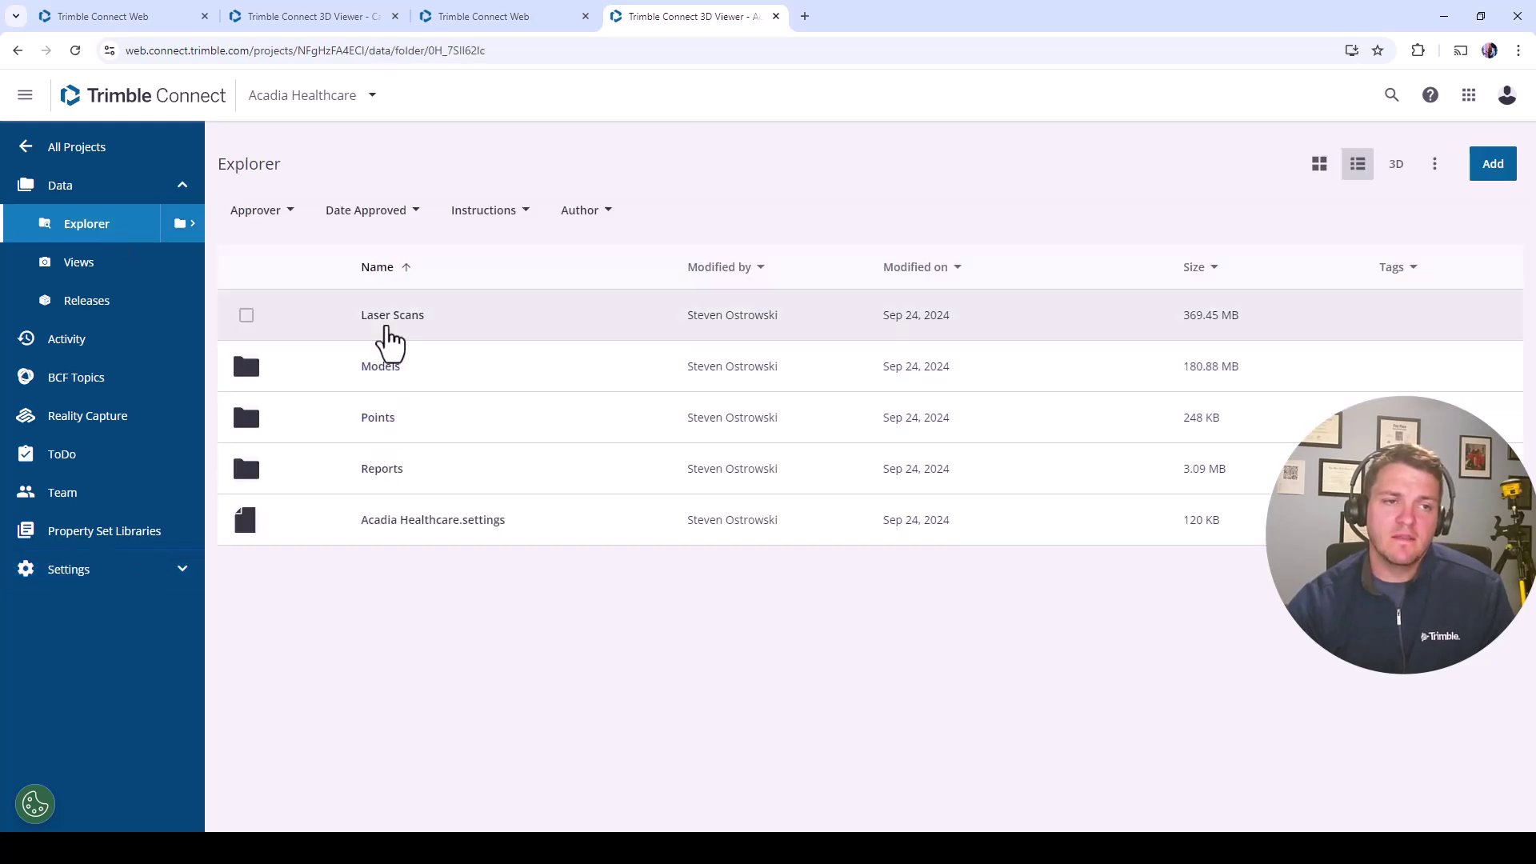
# Step: Select Ceiling.e57 in the Laser Scans folder and open it in the 3D viewer
pyautogui.click(392, 320)
pyautogui.click(247, 316)
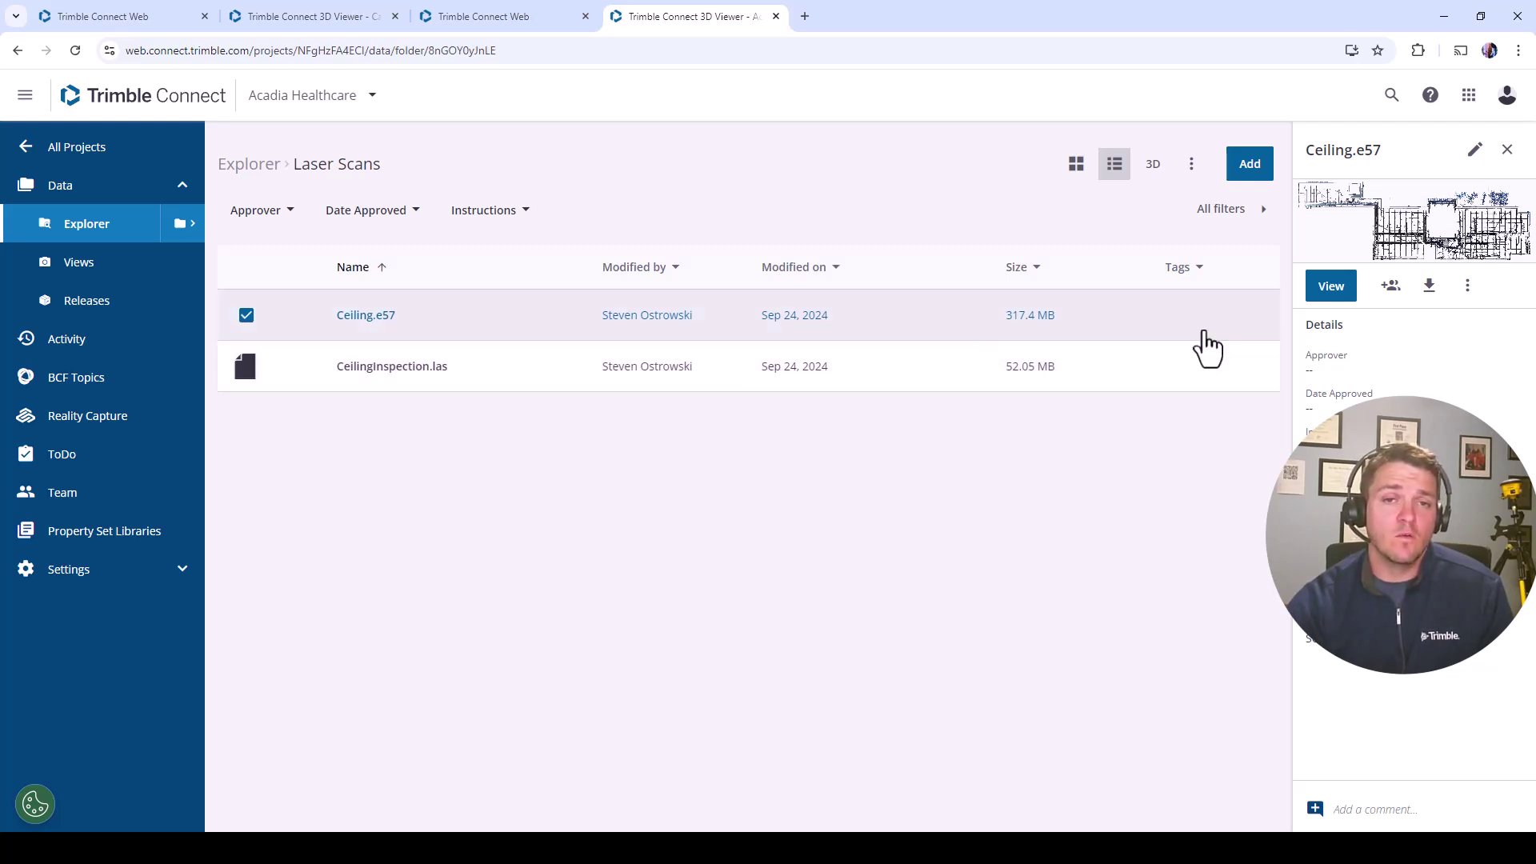
pyautogui.click(1314, 296)
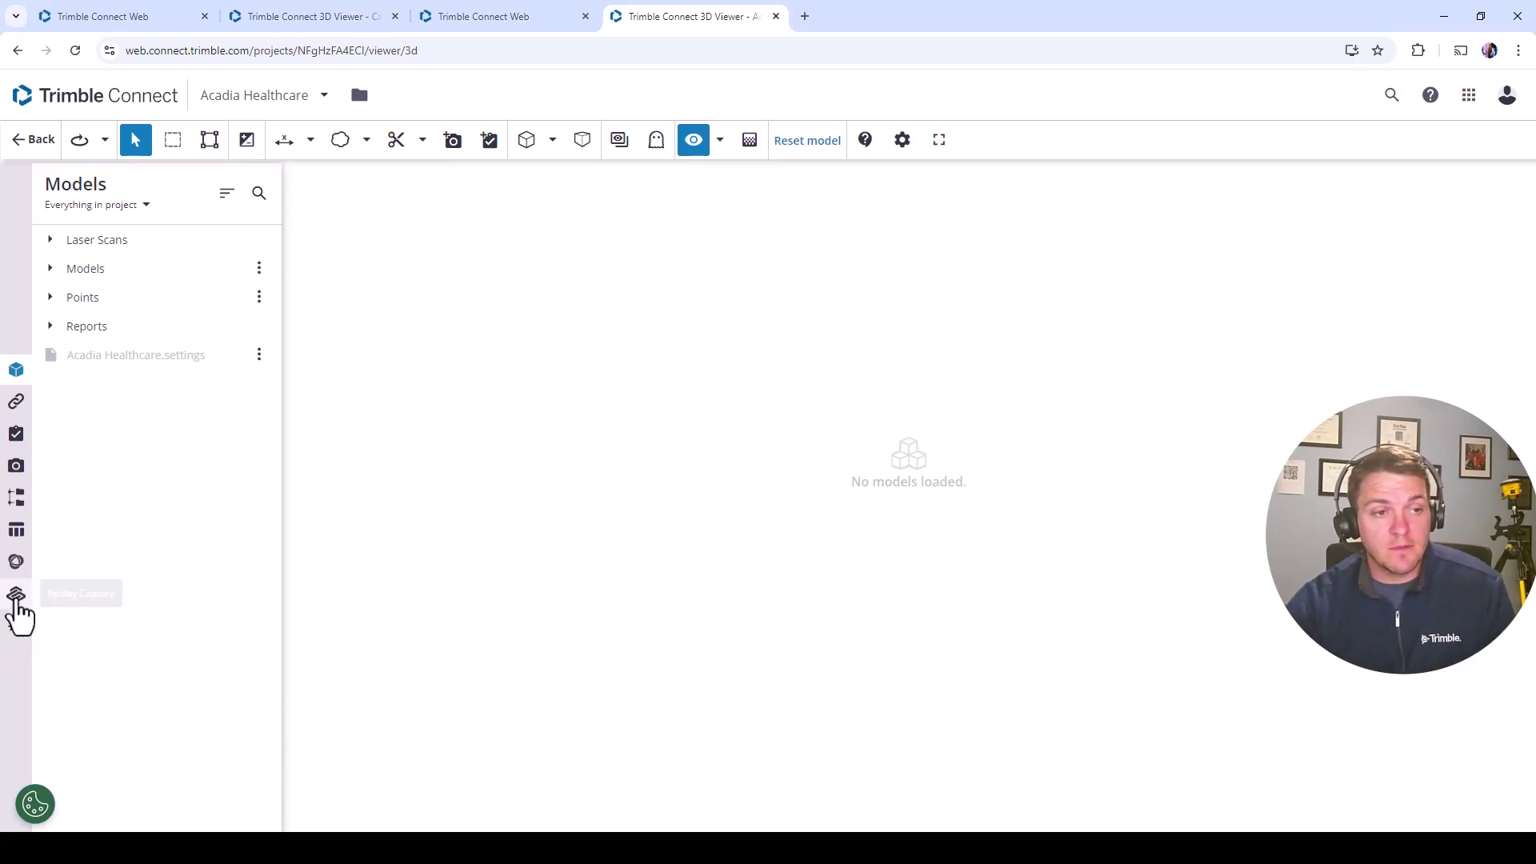
# Step: Display the viewer's Reality Capture data list and expand its extension settings
pyautogui.click(16, 595)
pyautogui.click(902, 140)
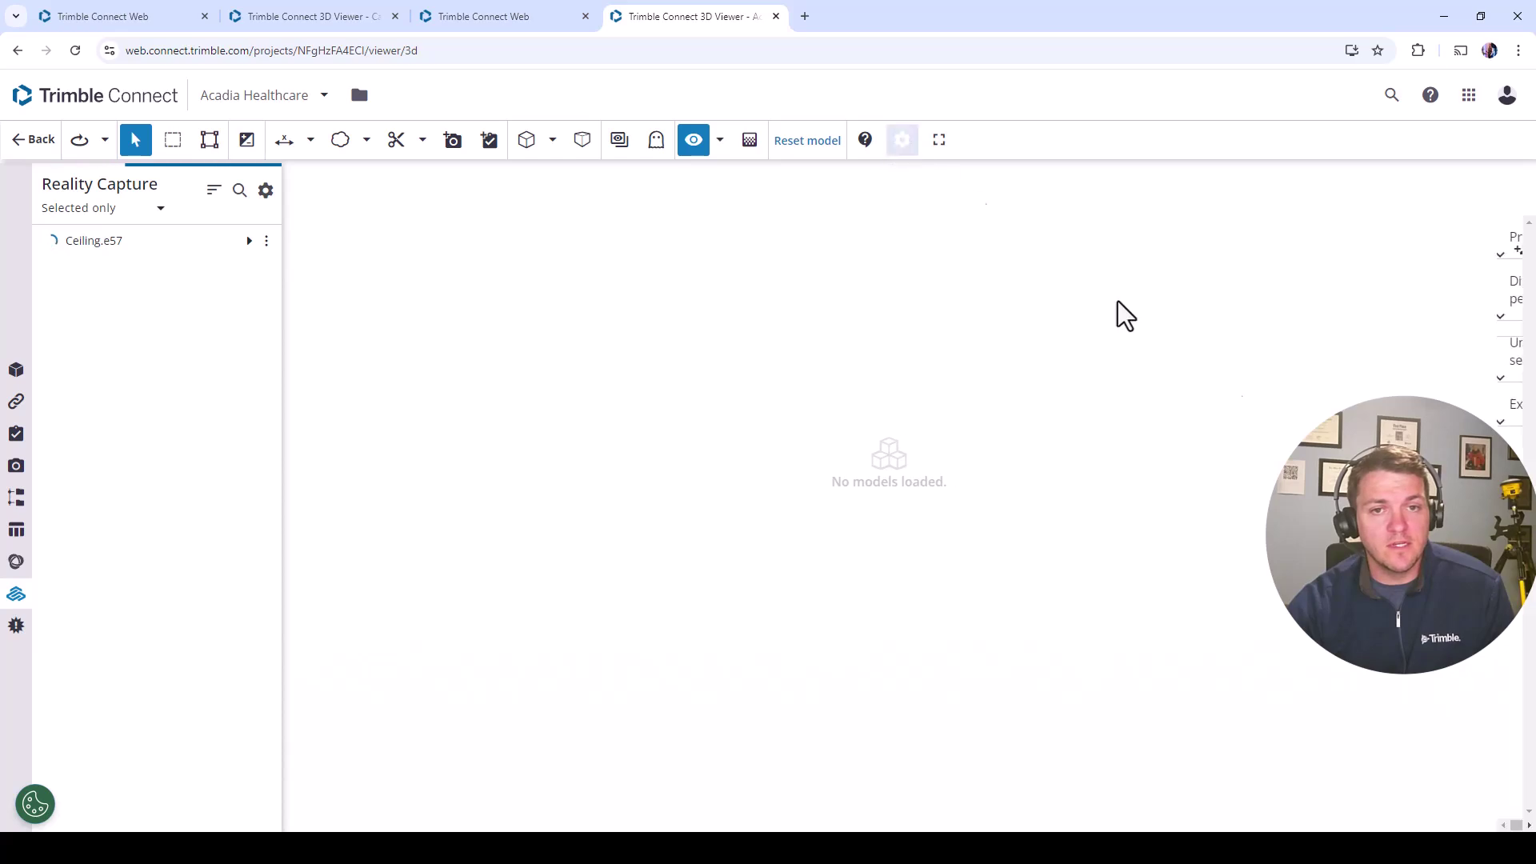
pyautogui.click(1416, 372)
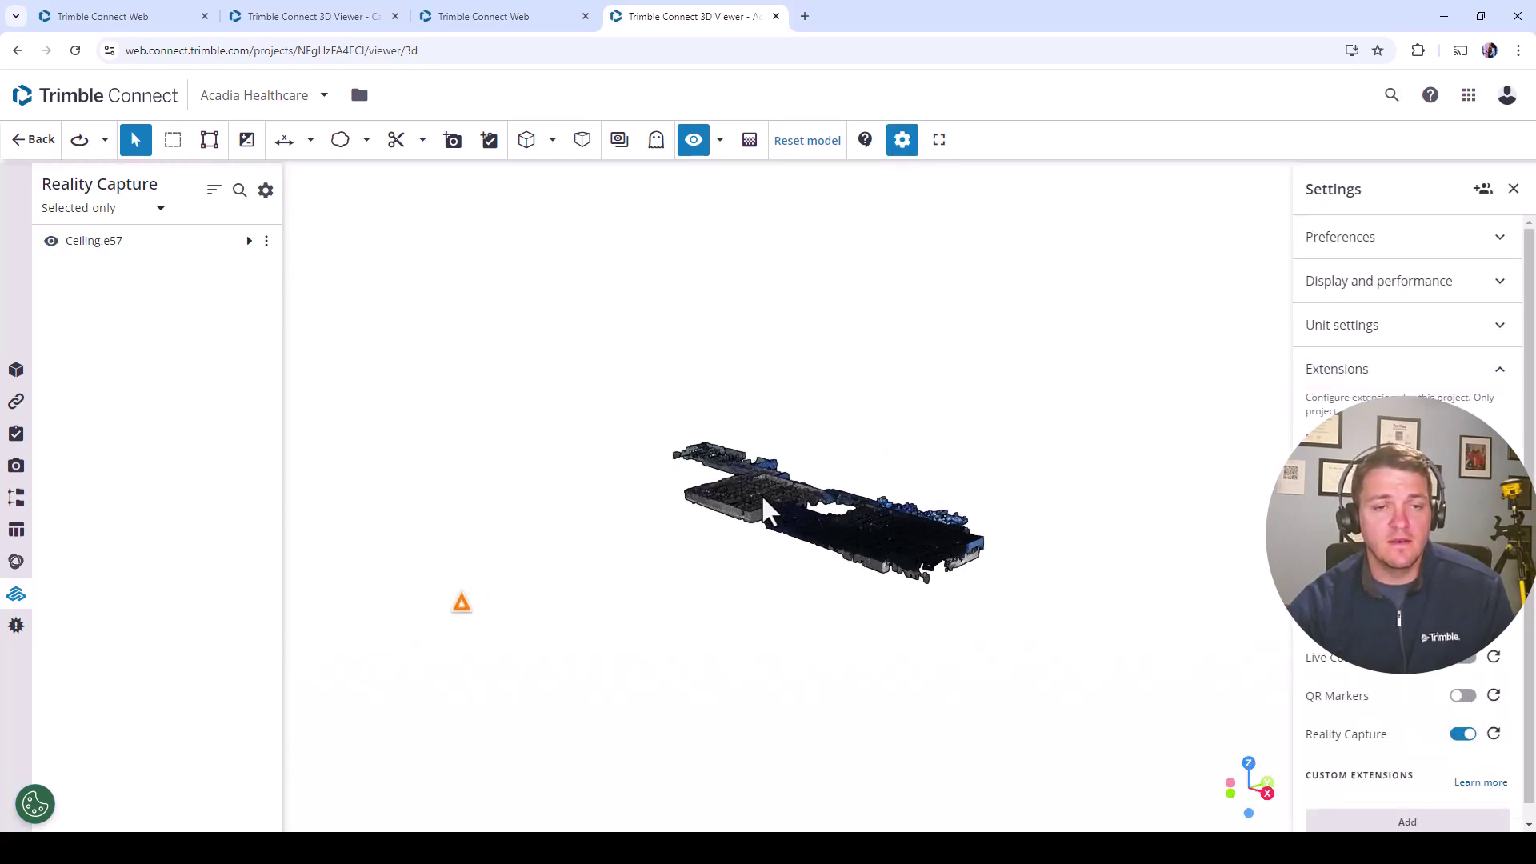
# Step: Show the Phase A as-built structure model together with the Ceiling.e57 scan near the block wall
pyautogui.scroll(10, 924, 544)
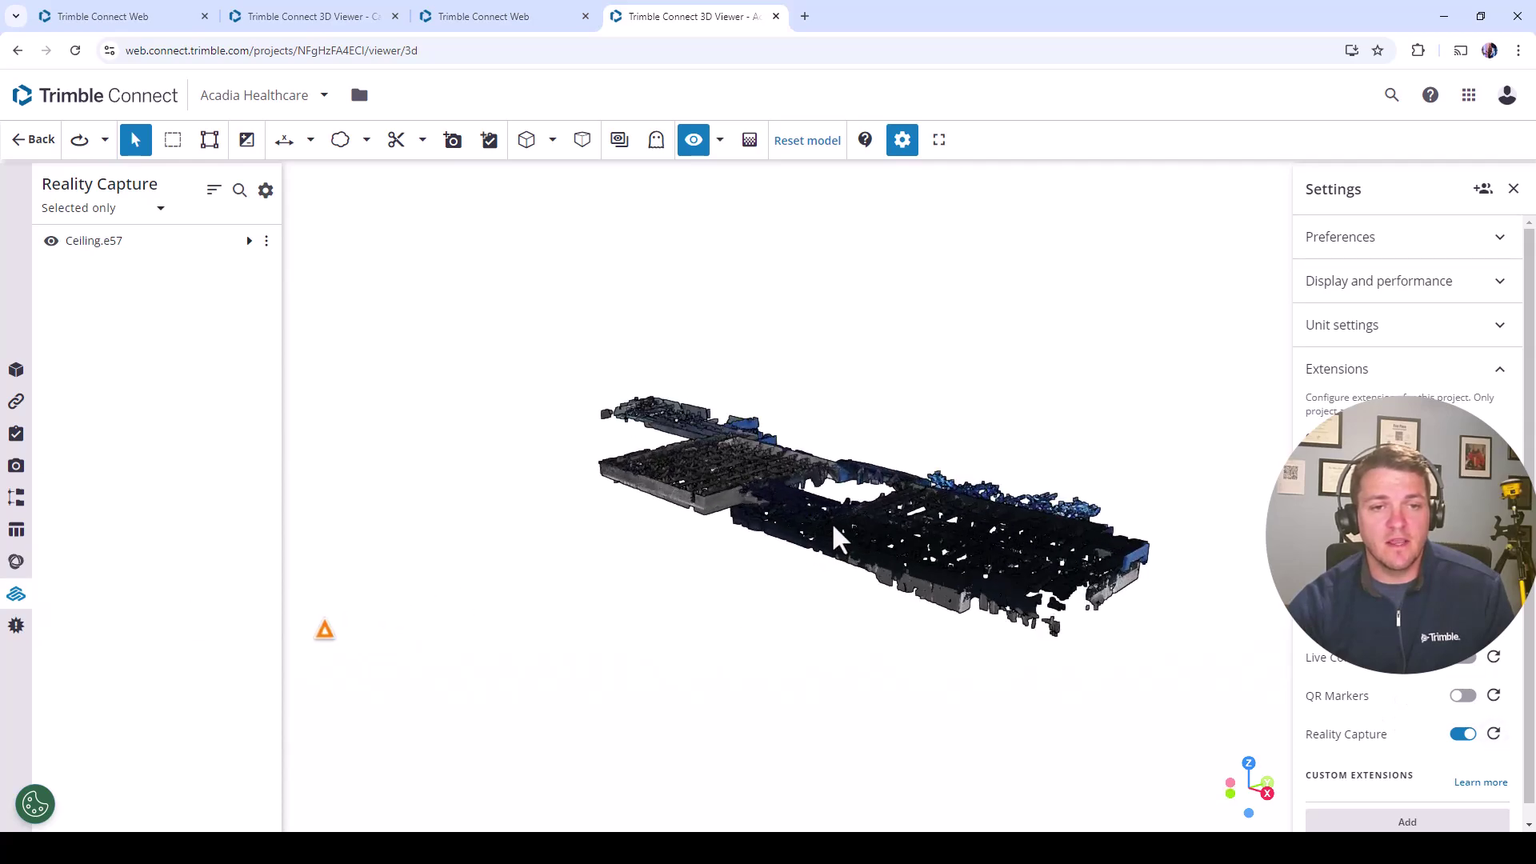
pyautogui.scroll(8, 667, 429)
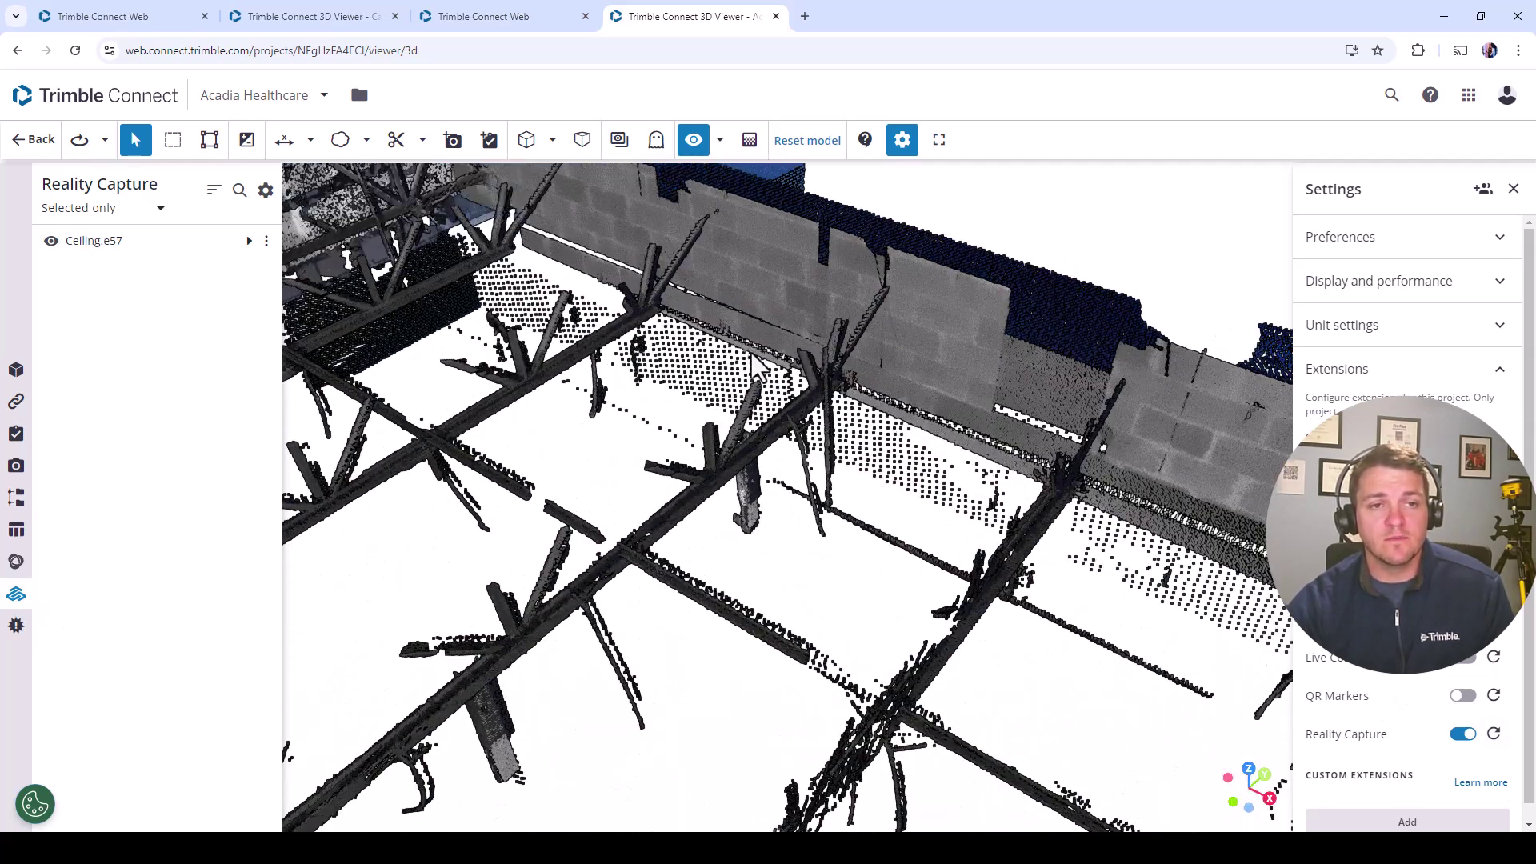
pyautogui.moveTo(758, 364); pyautogui.dragTo(832, 412)
pyautogui.click(17, 373)
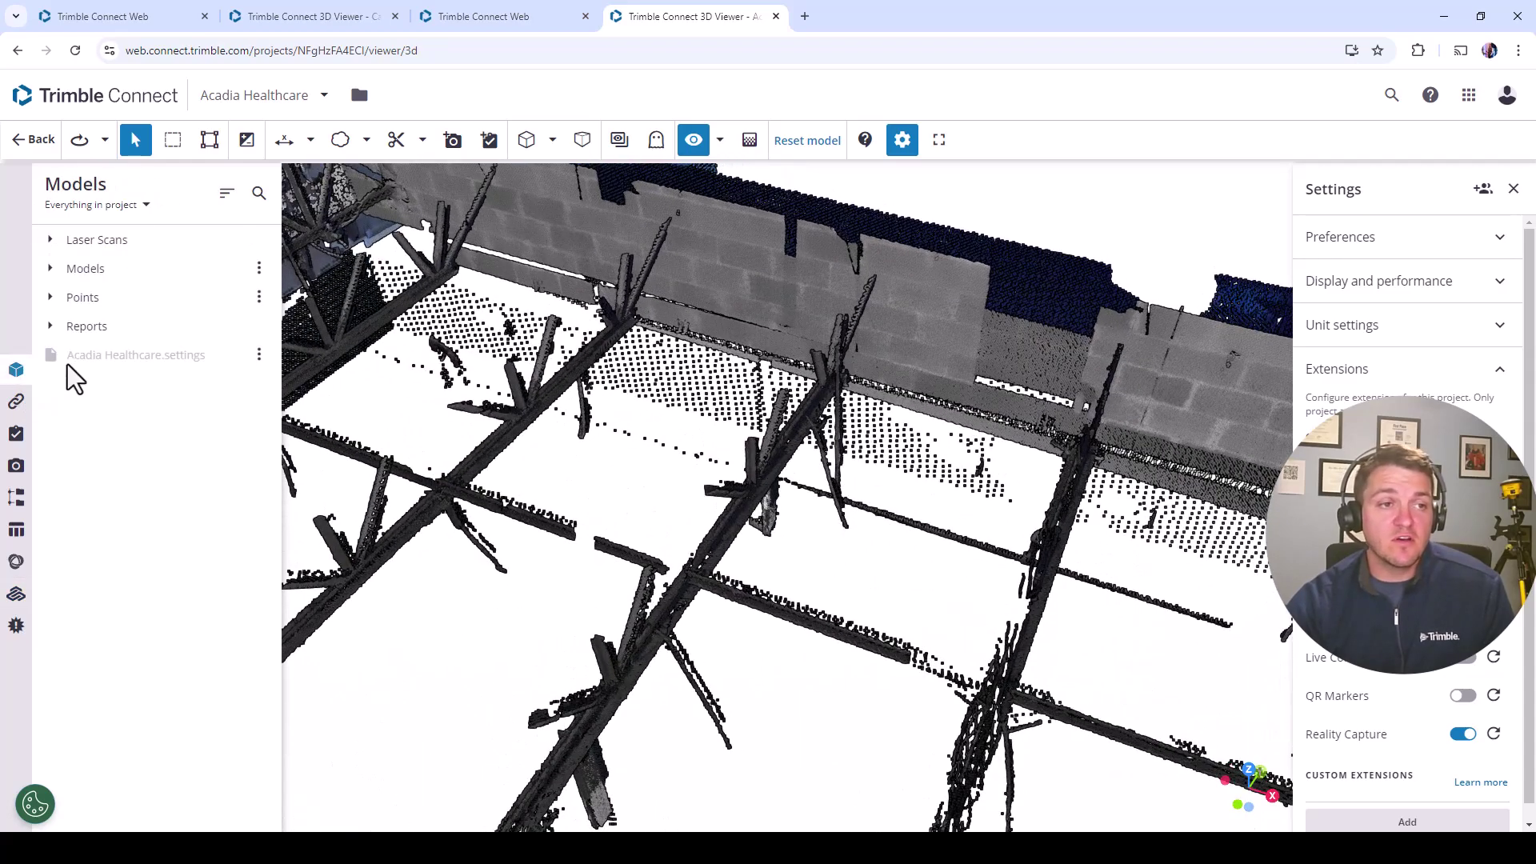
pyautogui.click(50, 268)
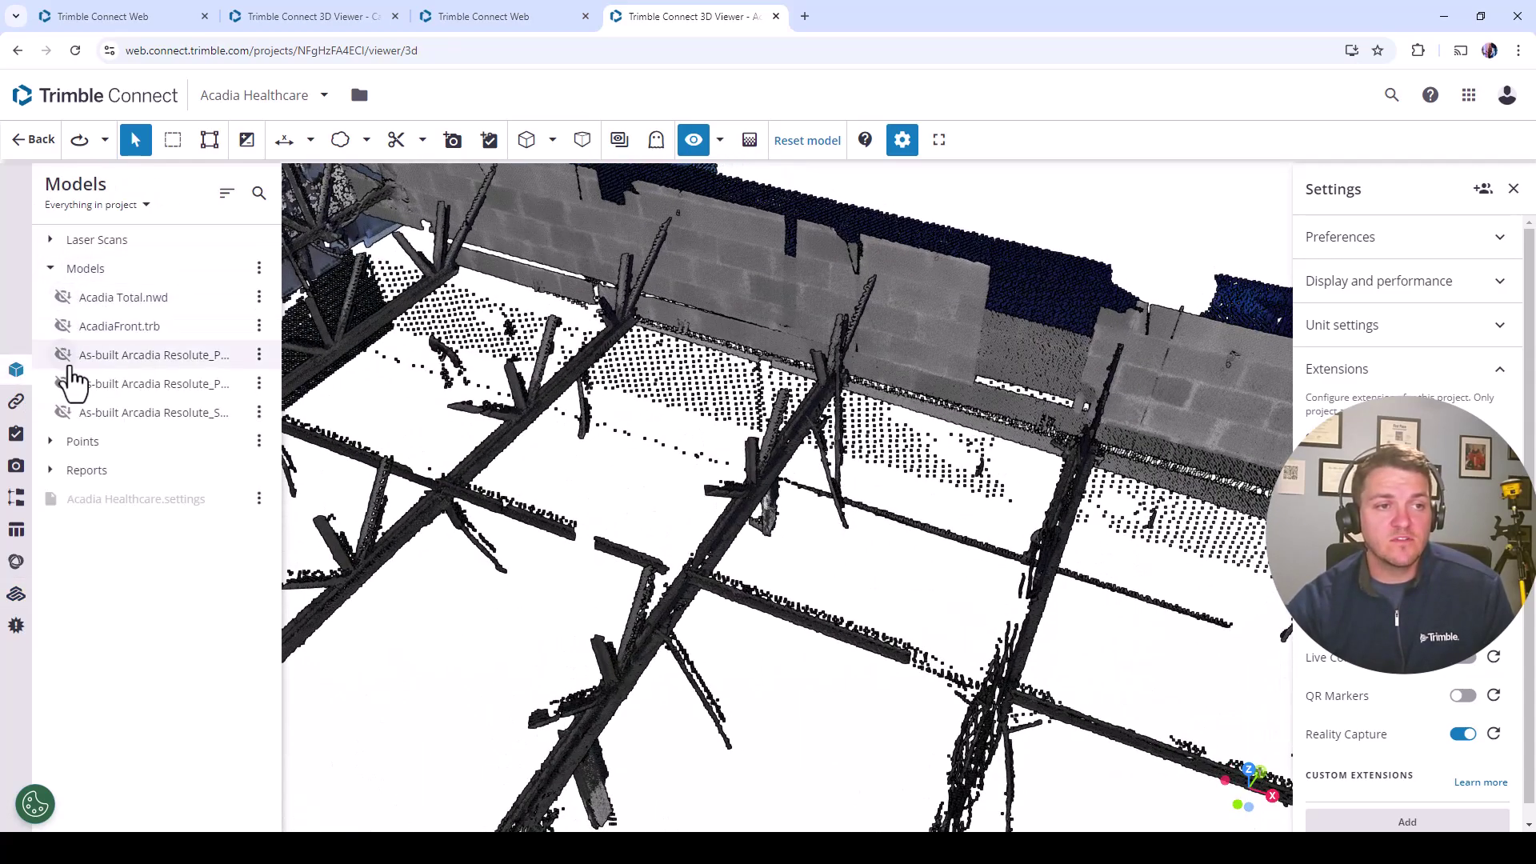
pyautogui.click(64, 355)
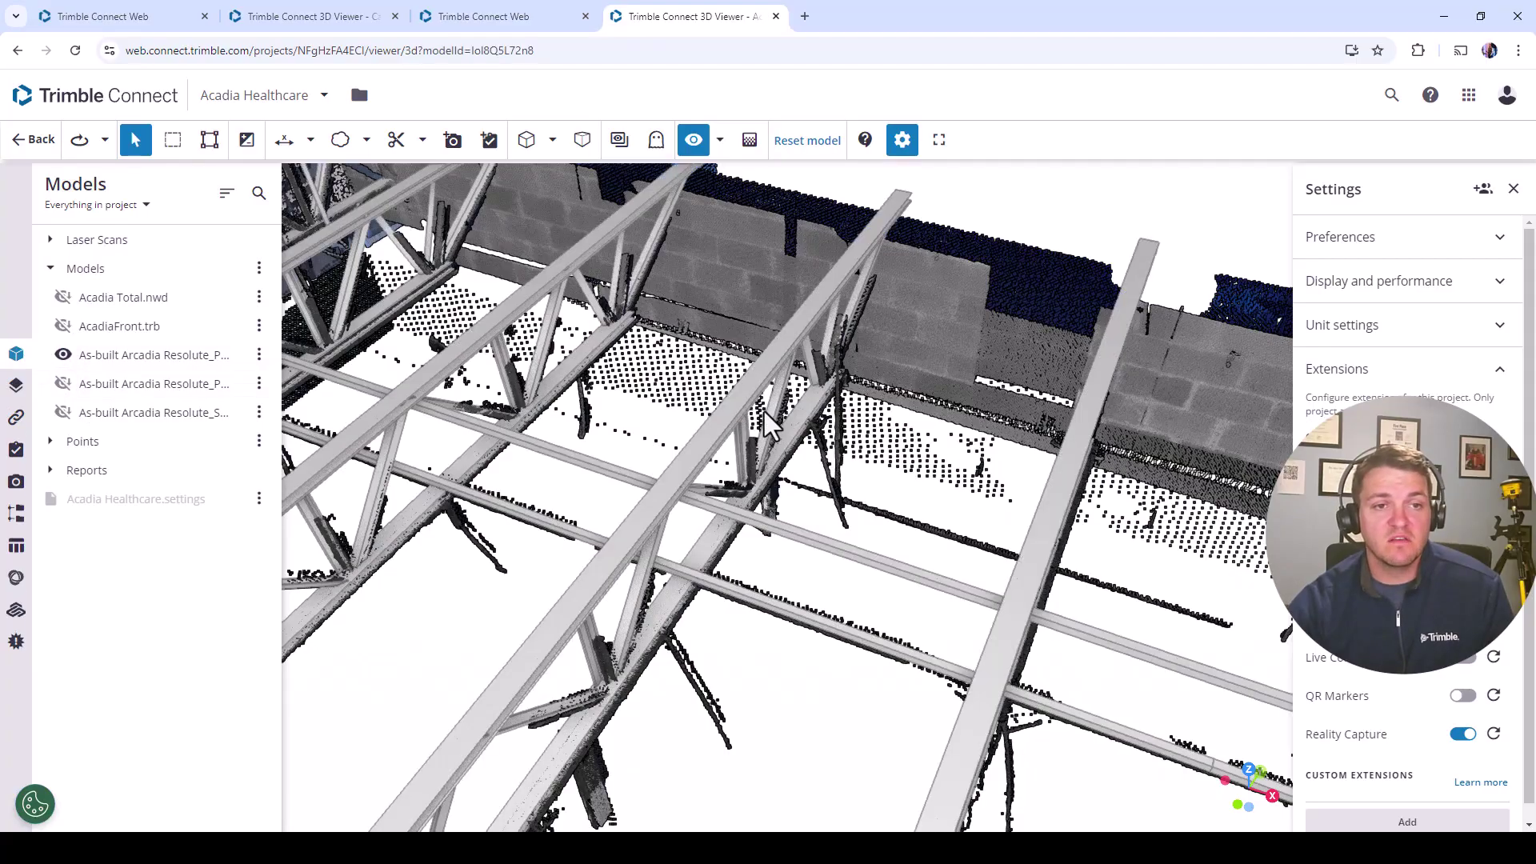
pyautogui.moveTo(745, 414); pyautogui.dragTo(421, 349)
pyautogui.scroll(-8, 418, 350)
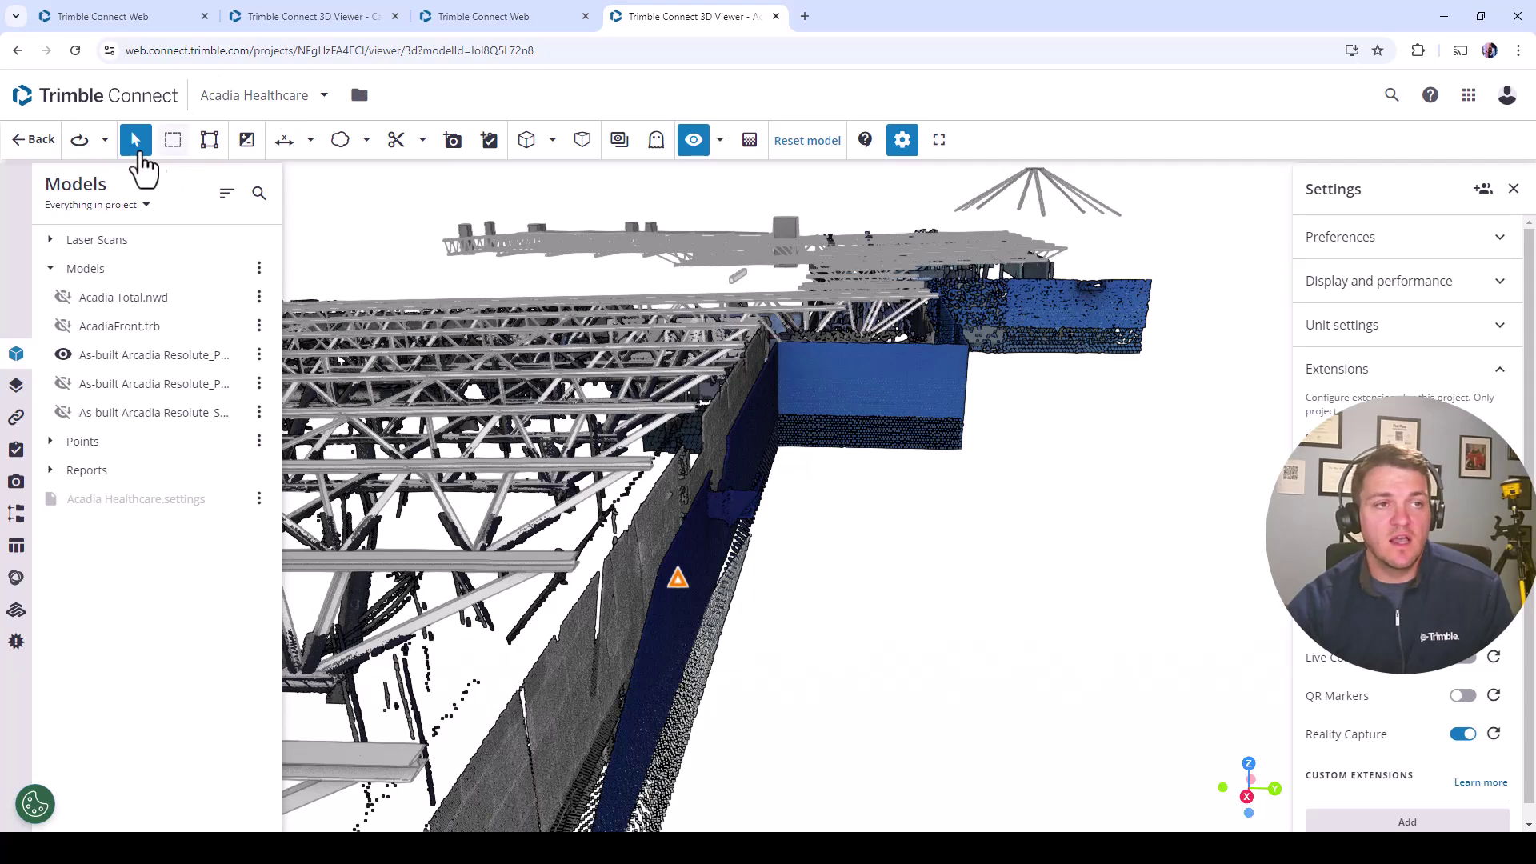
# Step: Measure the distance between the end of a modelled roof truss and the scanned block wall
pyautogui.click(286, 142)
pyautogui.scroll(3, 677, 496)
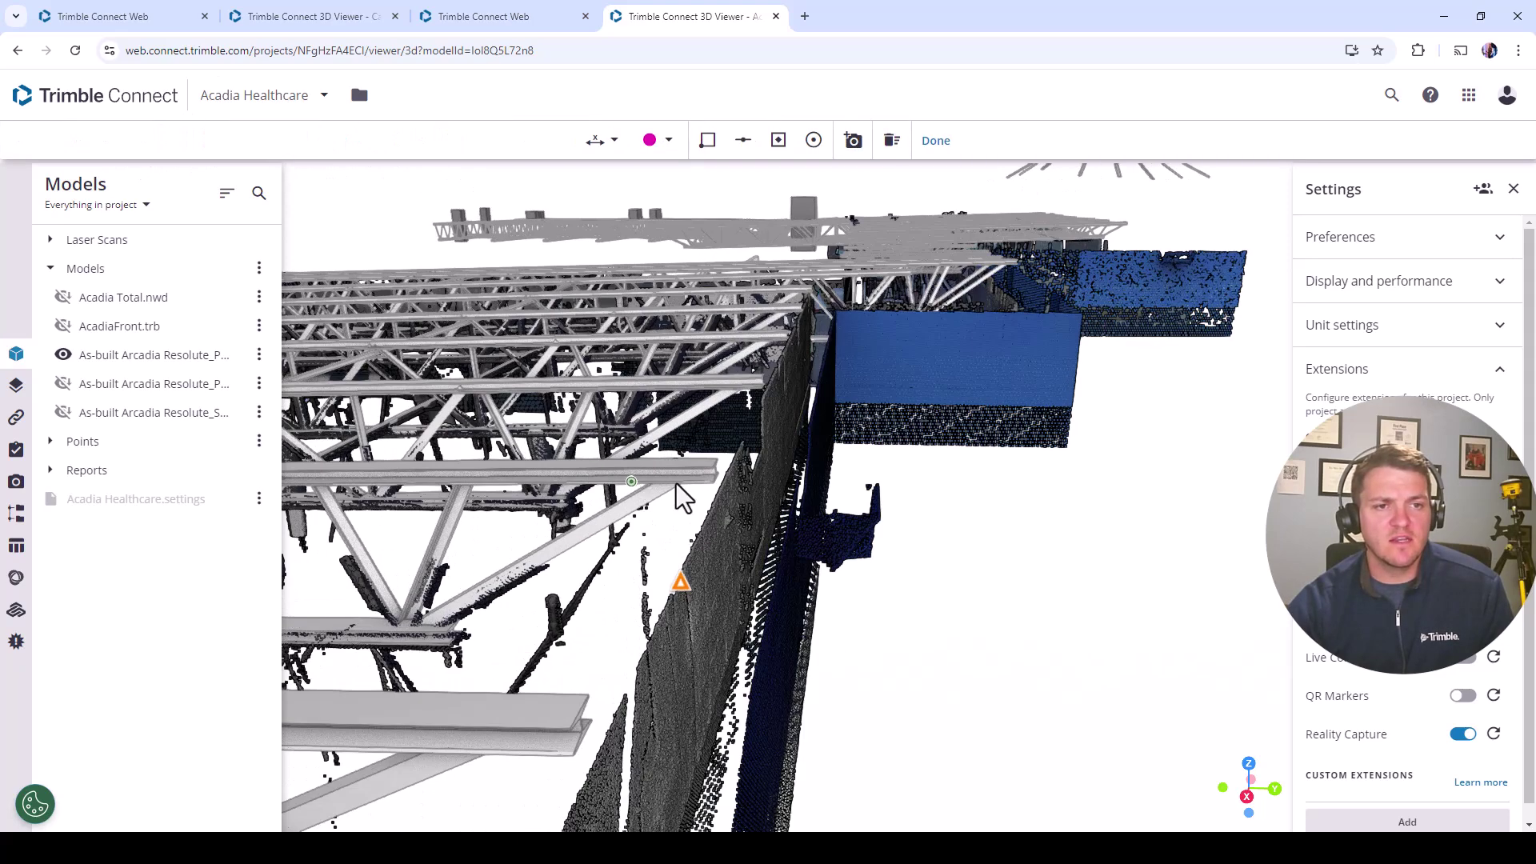
pyautogui.click(703, 485)
pyautogui.click(702, 547)
pyautogui.moveTo(637, 551); pyautogui.dragTo(1109, 557)
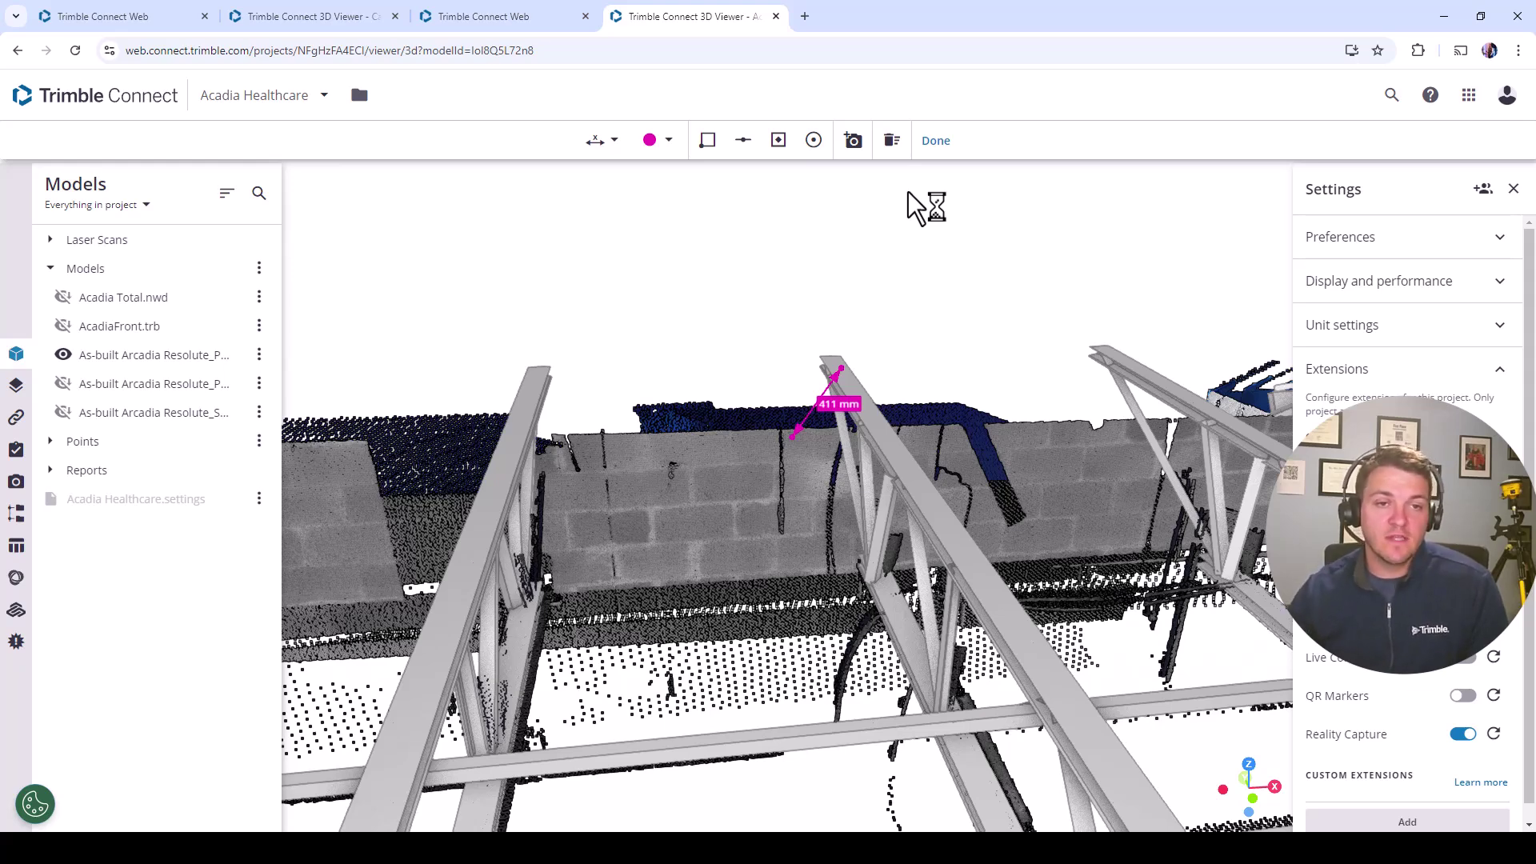
pyautogui.moveTo(916, 399)
pyautogui.mouseDown()
pyautogui.moveTo(938, 425)
pyautogui.moveTo(886, 395)
pyautogui.mouseUp()
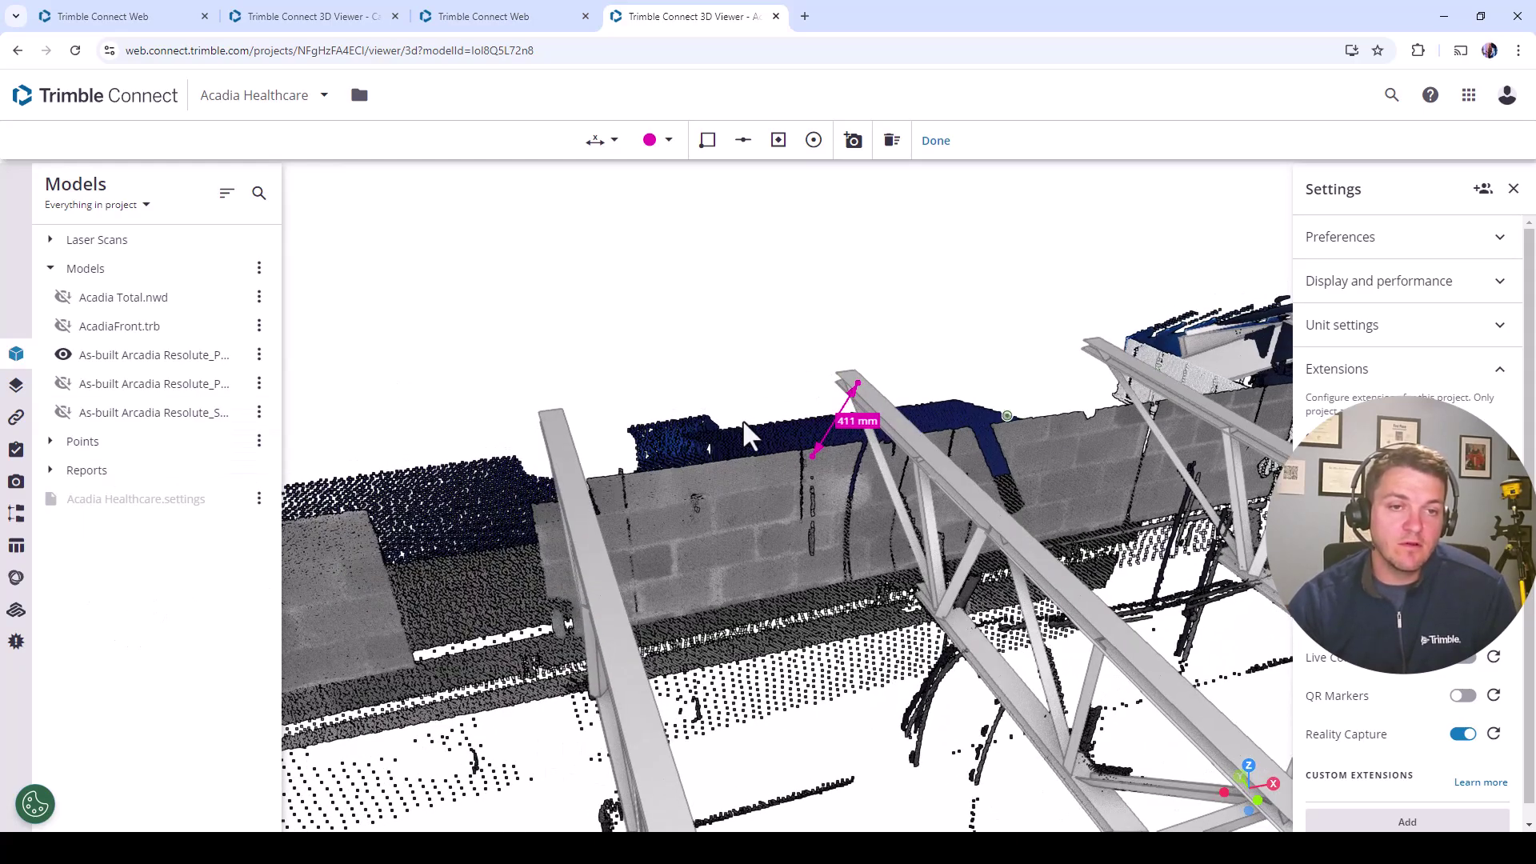
pyautogui.moveTo(844, 388); pyautogui.dragTo(454, 446, button='middle')
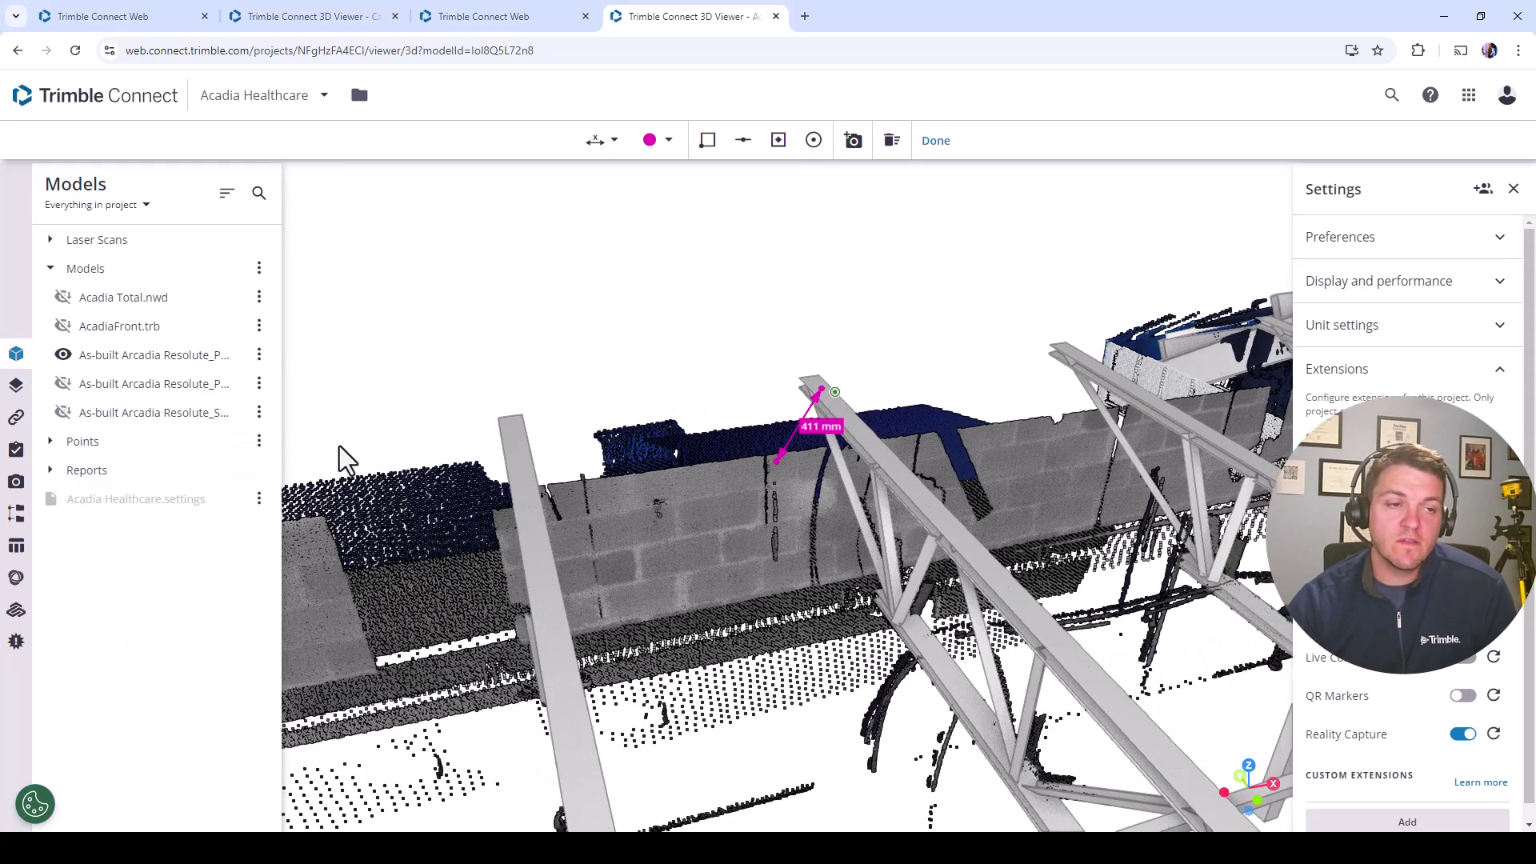
# Step: Bring up the Reality Capture data list again
pyautogui.click(15, 622)
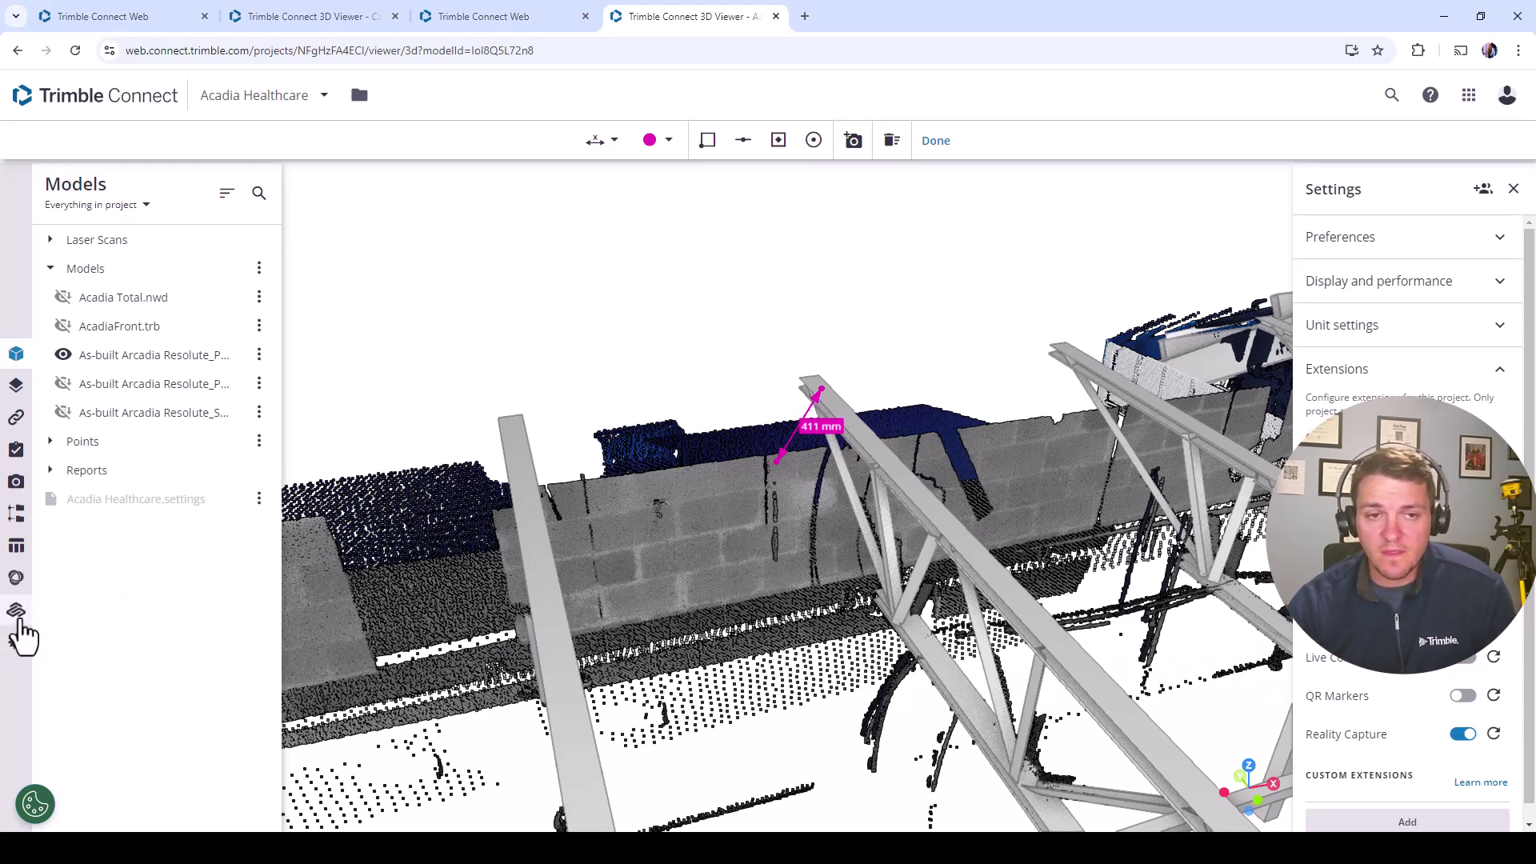